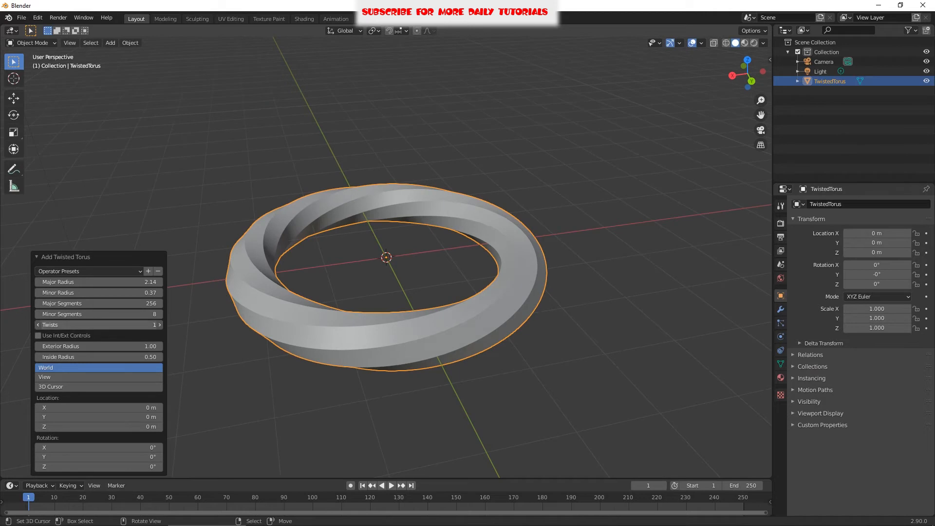
Step: Set the number of twists on the twisted torus to 2
{"action": "key", "text": "Return"}
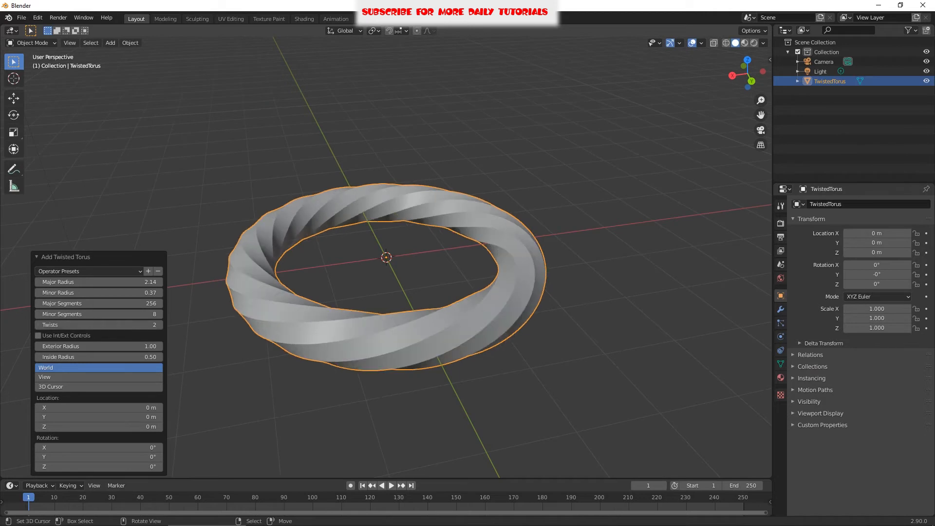
{"action": "left_click", "coordinate": [159, 325]}
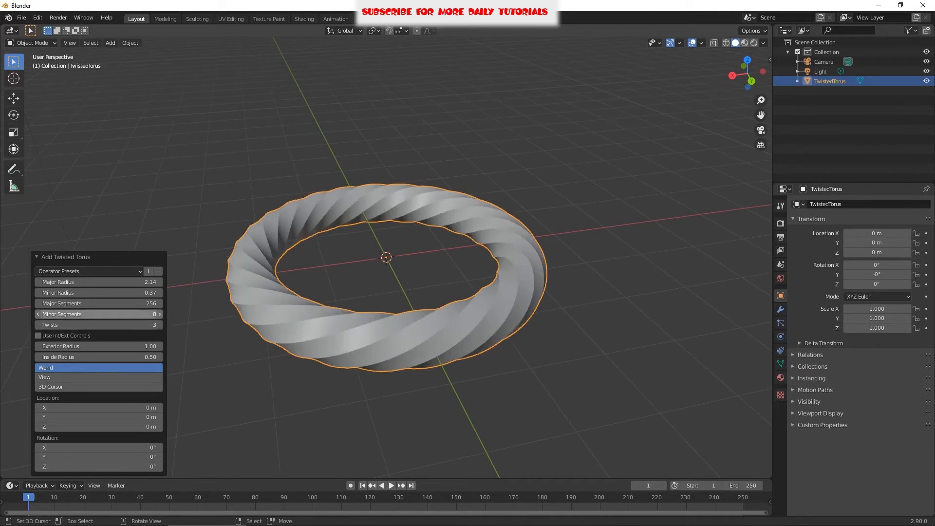
{"action": "left_click", "coordinate": [159, 325]}
{"action": "middle_click_drag", "start_coordinate": [311, 297], "coordinate": [224, 292]}
{"action": "left_click", "coordinate": [38, 325]}
{"action": "left_click", "coordinate": [38, 325]}
{"action": "left_click", "coordinate": [38, 325]}
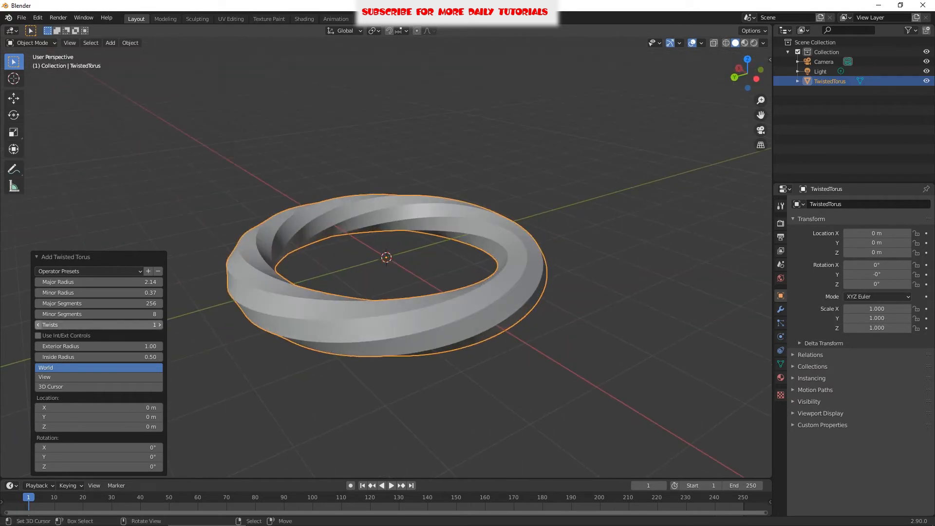
{"action": "middle_click_drag", "start_coordinate": [371, 341], "coordinate": [307, 346]}
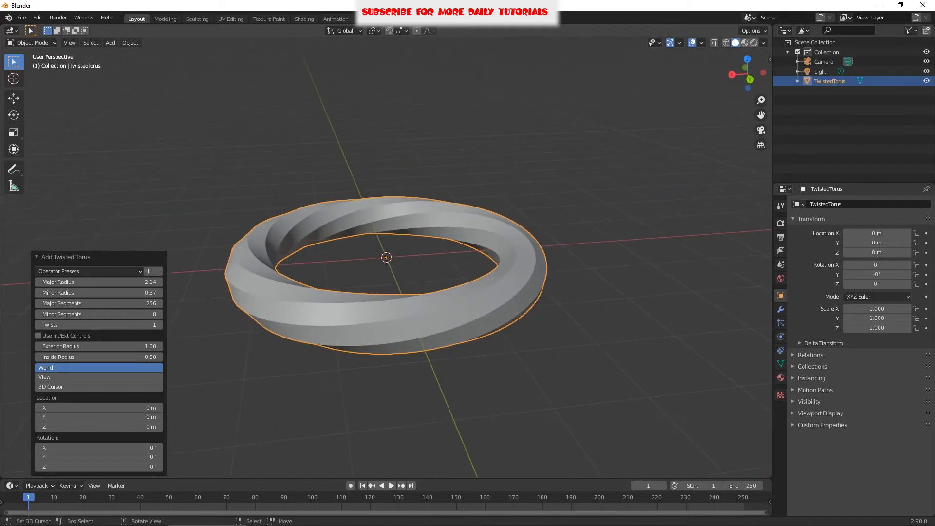
{"action": "left_click", "coordinate": [160, 325]}
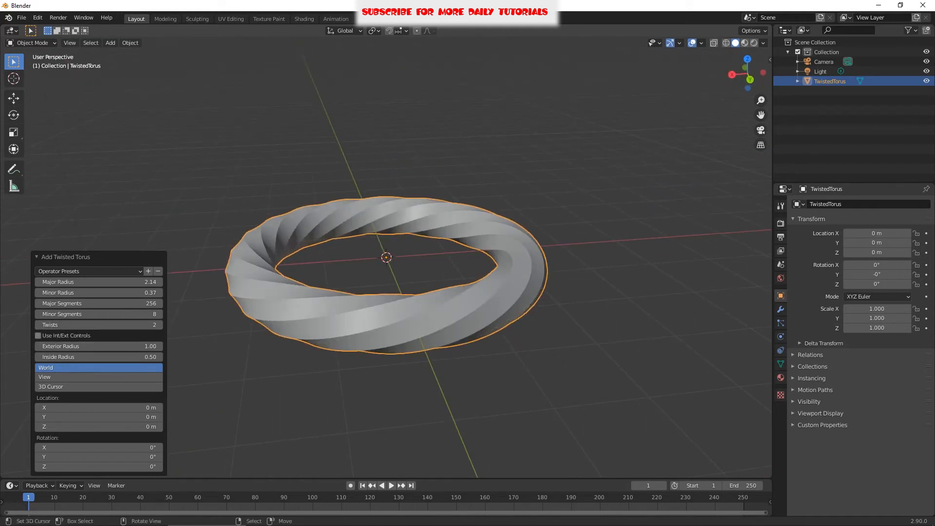
Step: Set the torus's exterior radius to 1.06 and align it to the 3D cursor
{"action": "left_click", "coordinate": [160, 347]}
{"action": "left_click", "coordinate": [160, 346]}
{"action": "scroll", "coordinate": [386, 257], "scroll_direction": "up", "scroll_amount": 2}
{"action": "left_click", "coordinate": [73, 377]}
{"action": "left_click", "coordinate": [73, 387]}
{"action": "scroll", "coordinate": [386, 257], "scroll_direction": "down", "scroll_amount": 3}
{"action": "key", "text": "KP_1"}
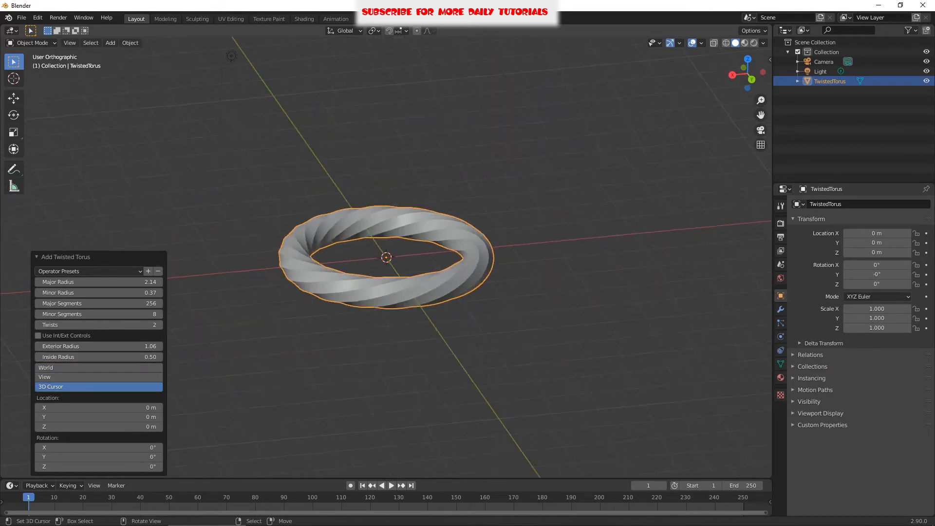
{"action": "left_click", "coordinate": [73, 377]}
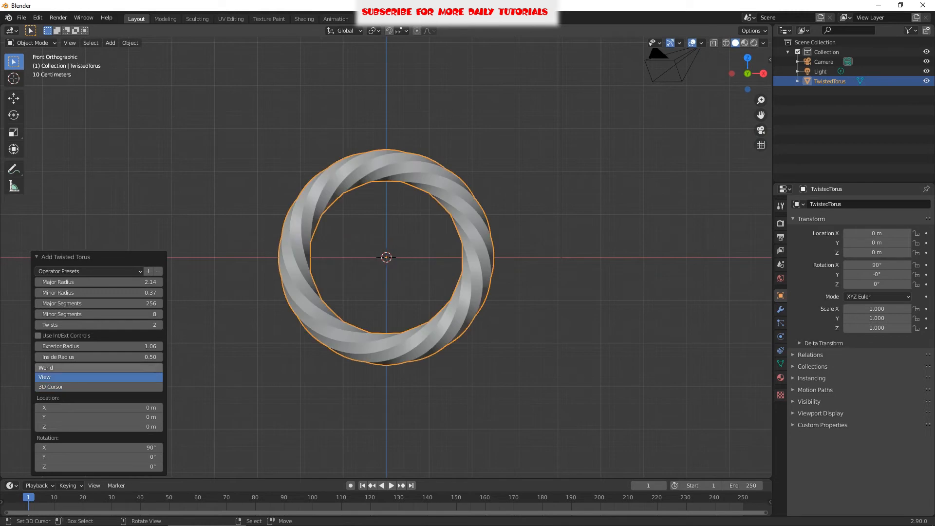
{"action": "left_click", "coordinate": [73, 387]}
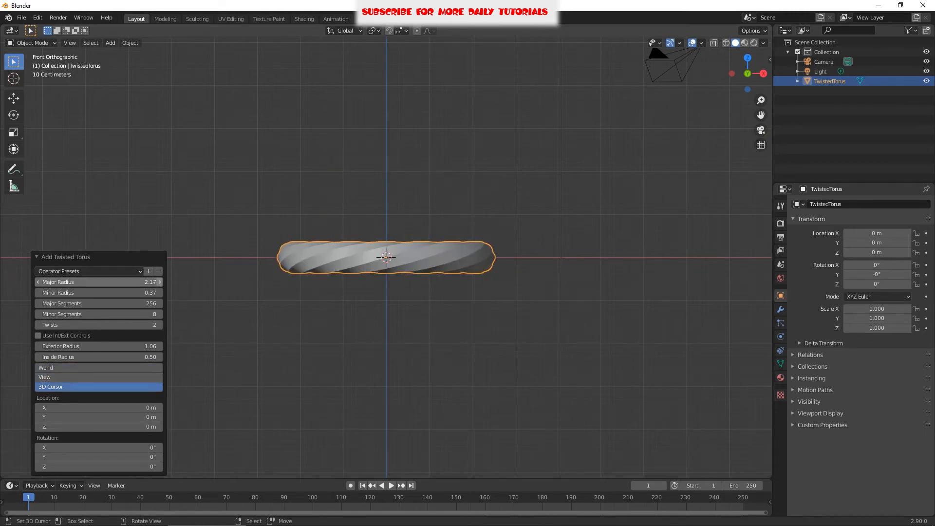
Step: Increase the torus's major radius to 2.32
{"action": "middle_click_drag", "start_coordinate": [224, 287], "coordinate": [233, 330]}
{"action": "left_click", "coordinate": [159, 282]}
{"action": "left_click", "coordinate": [159, 282]}
{"action": "left_click", "coordinate": [159, 282]}
{"action": "left_click", "coordinate": [159, 282]}
{"action": "left_click", "coordinate": [159, 282]}
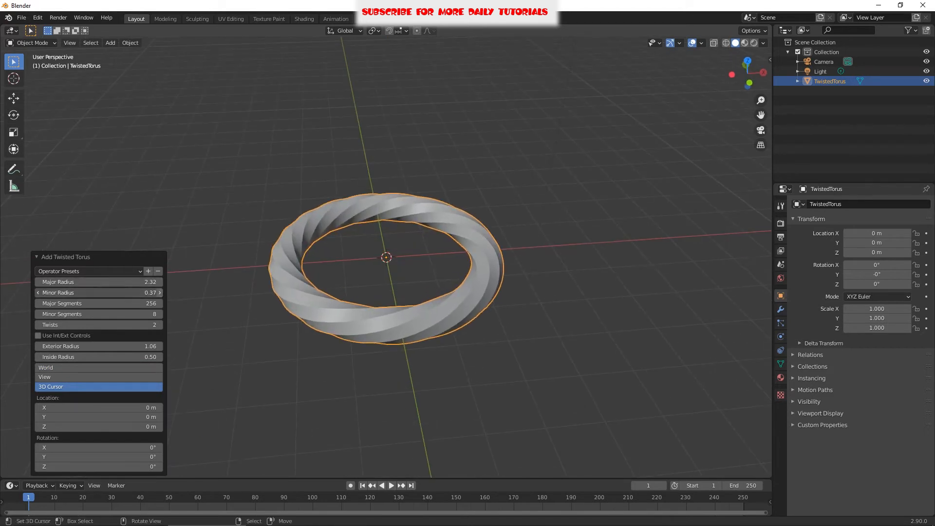
Step: Reduce the torus's minor radius to 0.31
{"action": "left_click", "coordinate": [159, 293]}
{"action": "left_click", "coordinate": [159, 292]}
{"action": "middle_click_drag", "start_coordinate": [292, 293], "coordinate": [195, 288]}
{"action": "scroll", "coordinate": [195, 289], "scroll_direction": "up", "scroll_amount": 1}
{"action": "scroll", "coordinate": [195, 288], "scroll_direction": "up", "scroll_amount": 2}
{"action": "left_click", "coordinate": [38, 293]}
{"action": "left_click", "coordinate": [38, 293]}
{"action": "left_click", "coordinate": [38, 292]}
{"action": "left_click", "coordinate": [38, 293]}
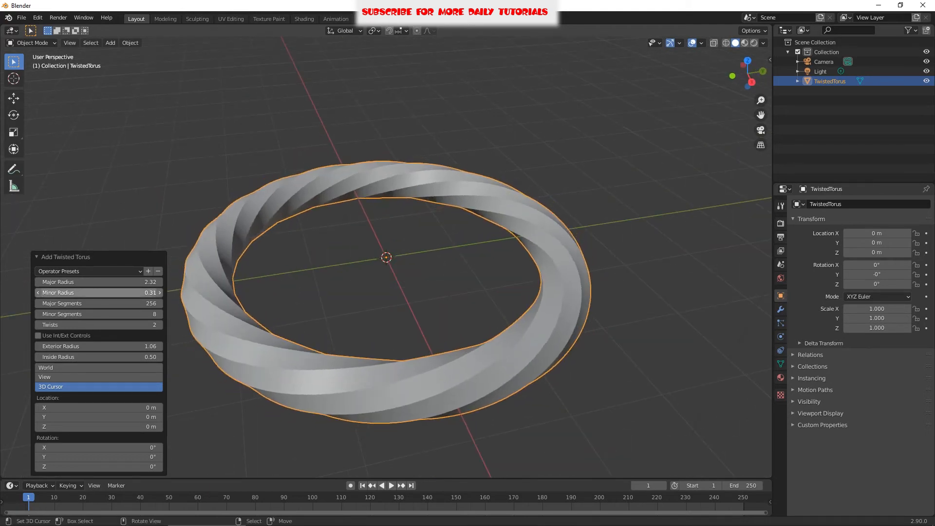
Step: Set the torus's major radius to 1.96 and its major segments to 256
{"action": "left_click_drag", "start_coordinate": [98, 283], "coordinate": [77, 282]}
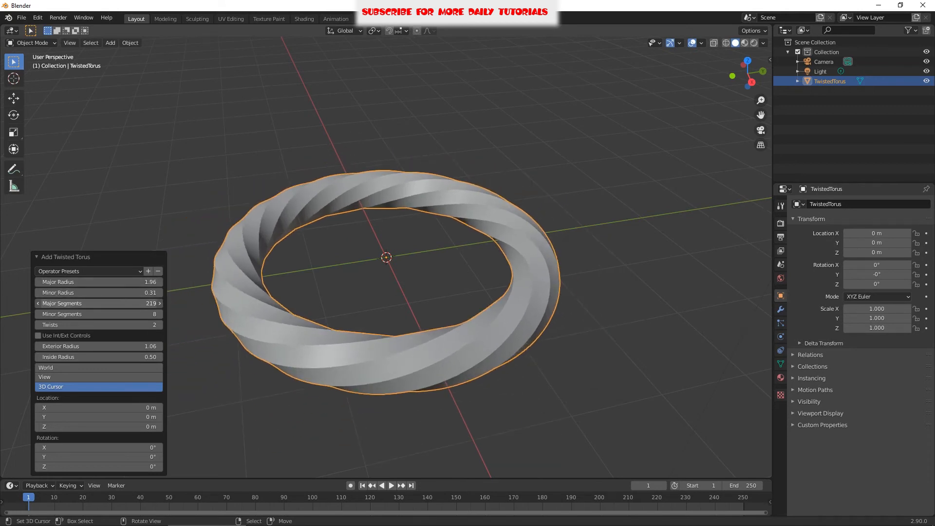
{"action": "mouse_move", "coordinate": [99, 304]}
{"action": "left_mouse_down"}
{"action": "mouse_move", "coordinate": [48, 304]}
{"action": "mouse_move", "coordinate": [117, 304]}
{"action": "left_mouse_up"}
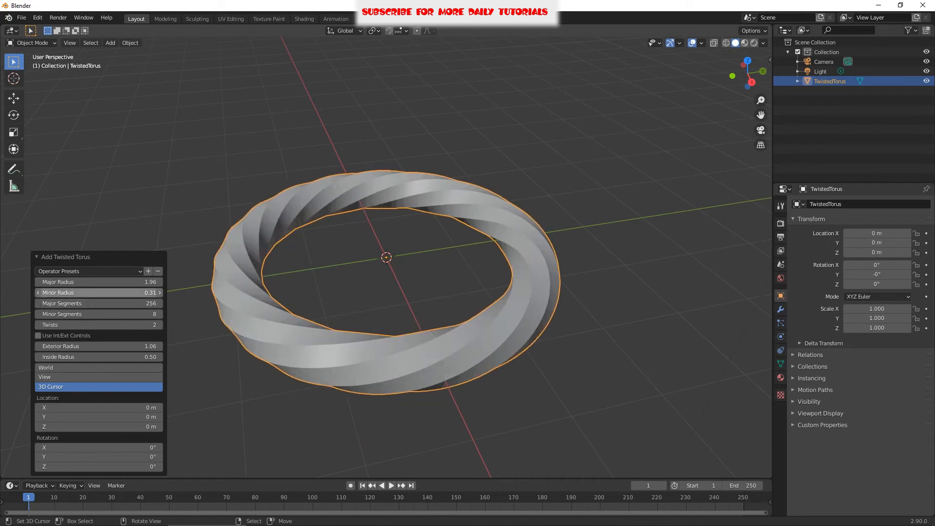
{"action": "middle_click_drag", "start_coordinate": [351, 272], "coordinate": [297, 288]}
{"action": "scroll", "coordinate": [298, 288], "scroll_direction": "up", "scroll_amount": 3}
{"action": "scroll", "coordinate": [386, 257], "scroll_direction": "down", "scroll_amount": 4}
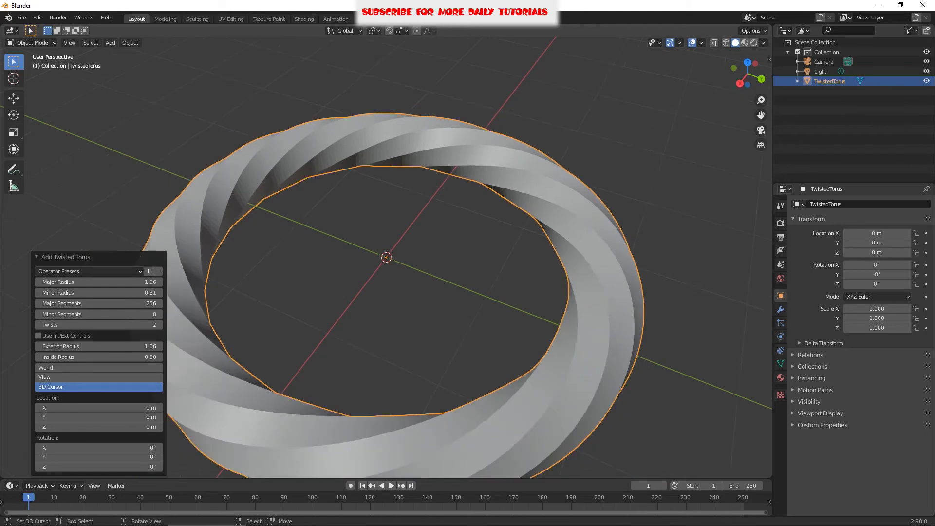
Step: Give the torus a new base material plus a second empty material slot, and enter Edit Mode with the whole mesh selected
{"action": "key", "text": "KP_1"}
{"action": "key", "text": "Tab"}
{"action": "middle_click_drag", "start_coordinate": [386, 273], "coordinate": [401, 303]}
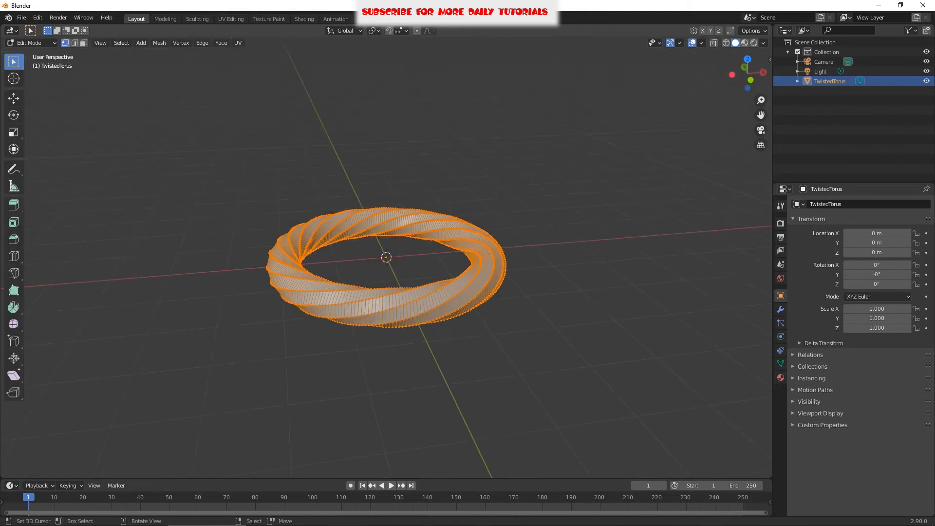
{"action": "scroll", "coordinate": [401, 303], "scroll_direction": "up", "scroll_amount": 3}
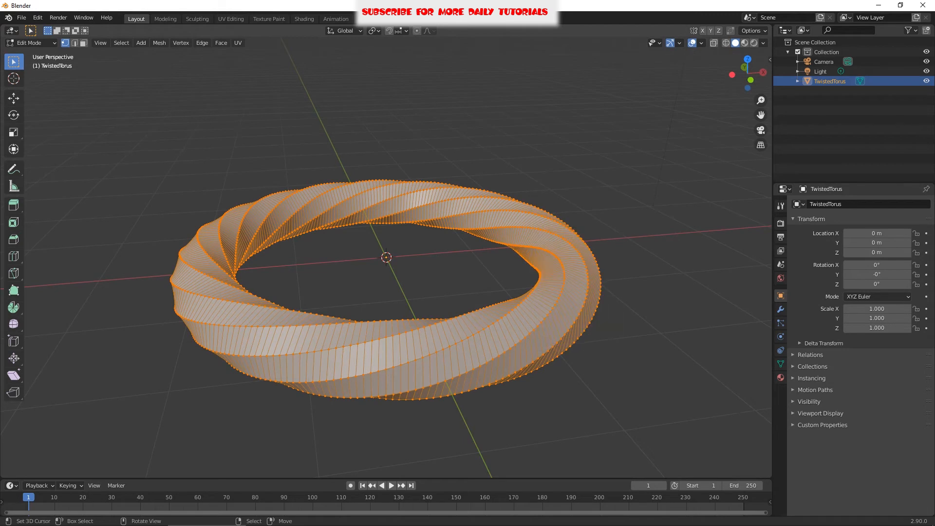
{"action": "left_click", "coordinate": [781, 378]}
{"action": "key", "text": "Tab"}
{"action": "left_click", "coordinate": [873, 246]}
{"action": "left_click", "coordinate": [927, 205]}
{"action": "key", "text": "Tab"}
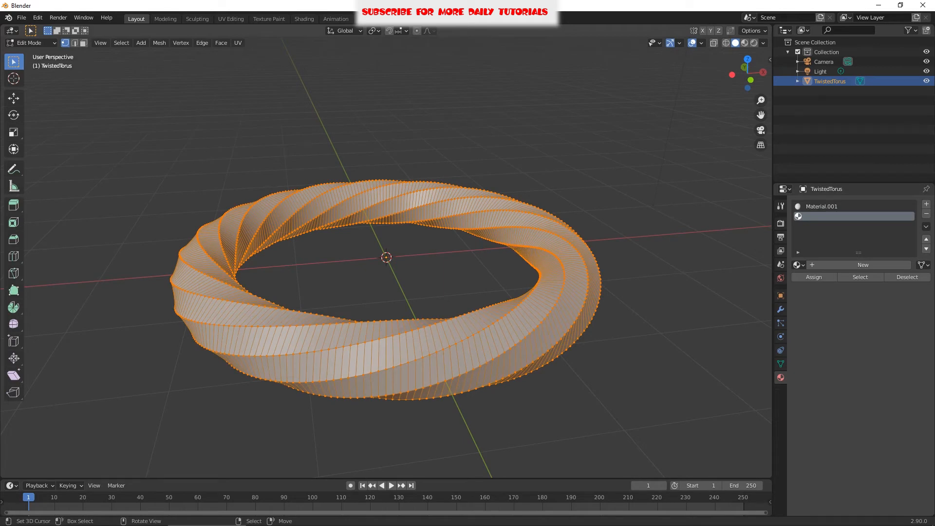
{"action": "key", "text": "i"}
{"action": "key", "text": "i"}
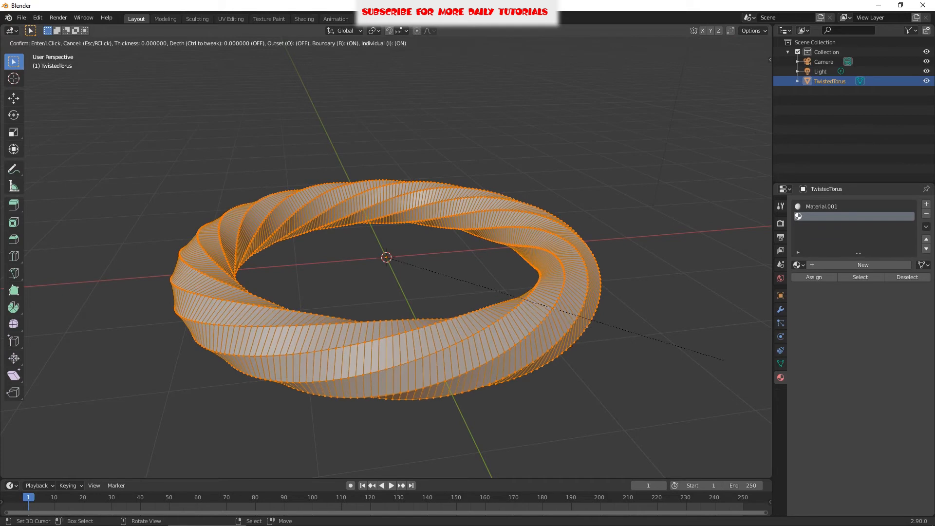
{"action": "key", "text": "Escape"}
{"action": "key", "text": "i"}
{"action": "key", "text": "Escape"}
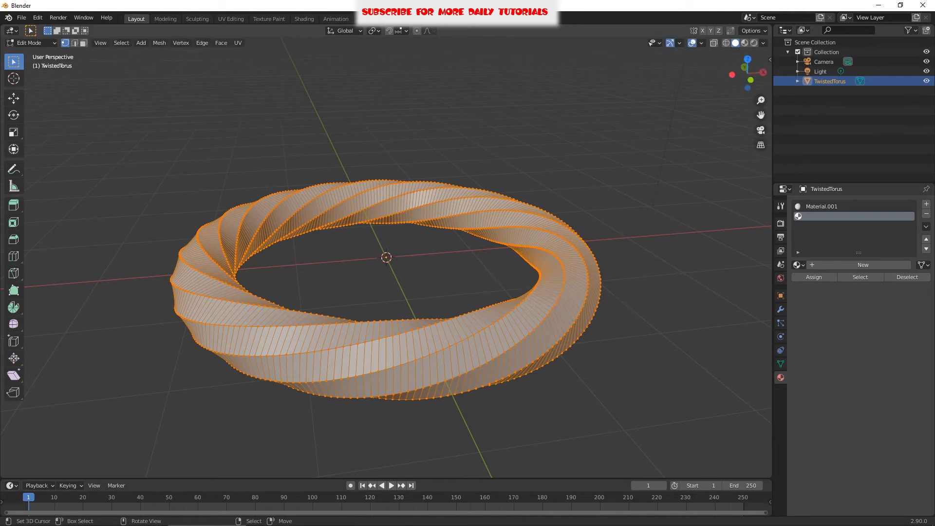
Step: Inset all torus faces individually with a thickness of about 0.026 m
{"action": "key", "text": "i"}
{"action": "key", "text": "i"}
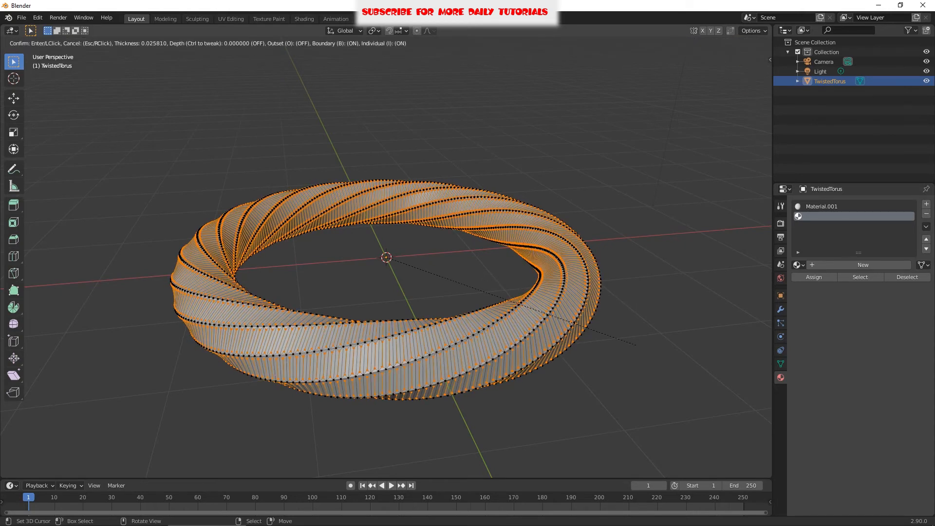
{"action": "key", "text": "Return"}
Step: Extrude the inset faces in place, scale them slightly, and return to Object Mode
{"action": "key", "text": "e"}
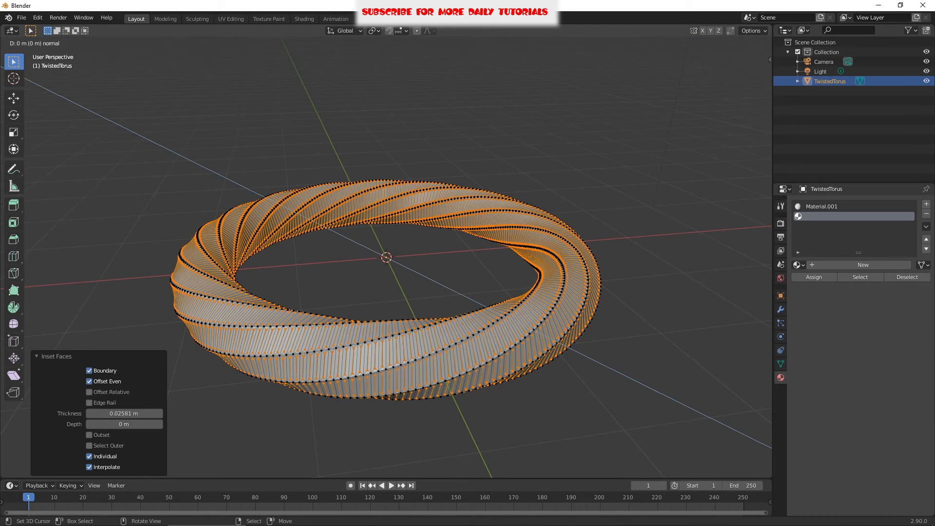
{"action": "key", "text": "Escape"}
{"action": "key", "text": "e"}
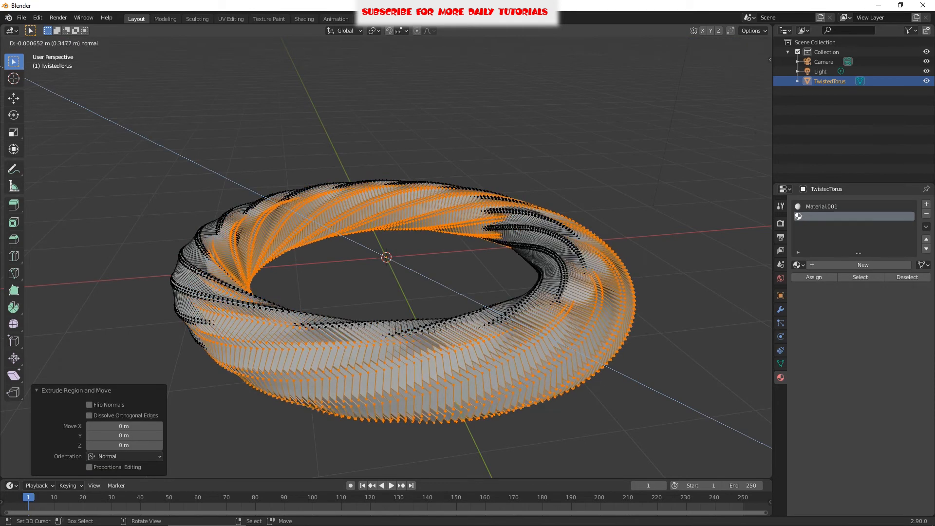
{"action": "key", "text": "Escape"}
{"action": "key", "text": "s"}
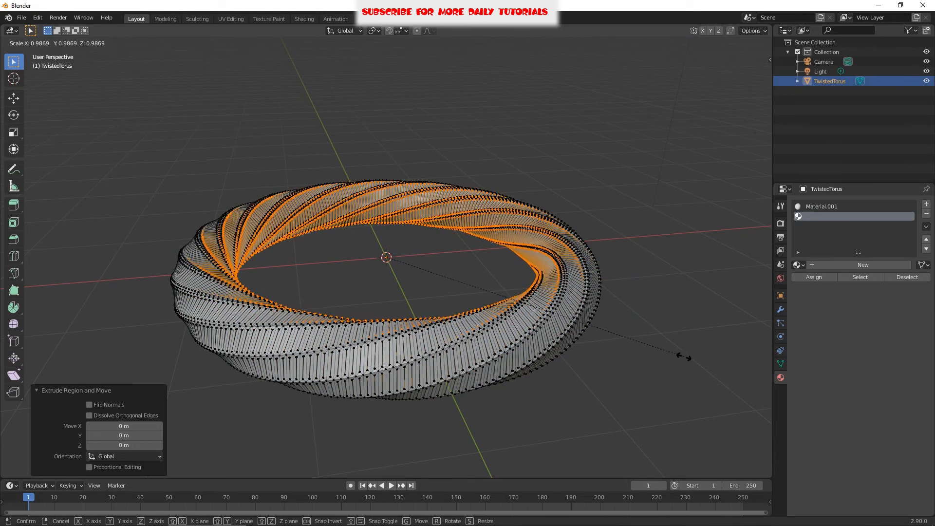
{"action": "key", "text": "Escape"}
{"action": "key", "text": "Tab"}
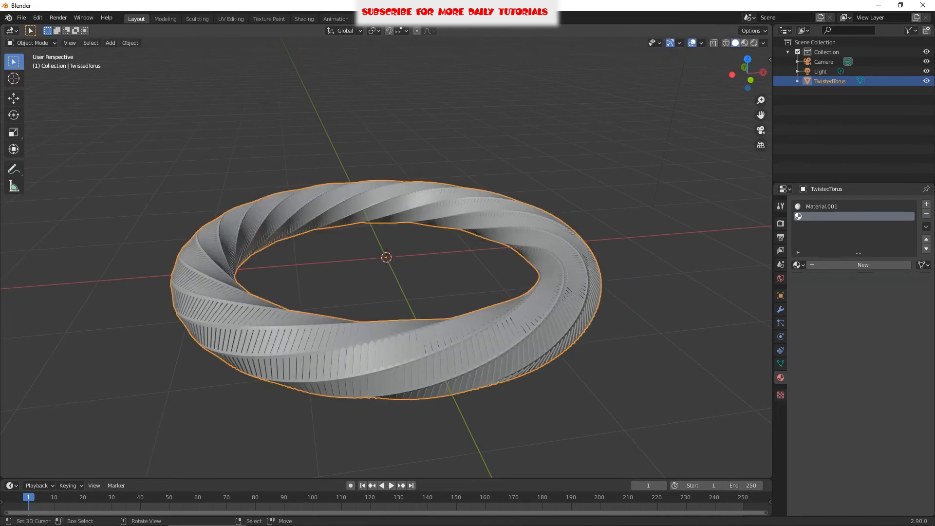
Step: Create a new material in the second slot and assign it to the selected extruded faces
{"action": "left_click", "coordinate": [864, 264]}
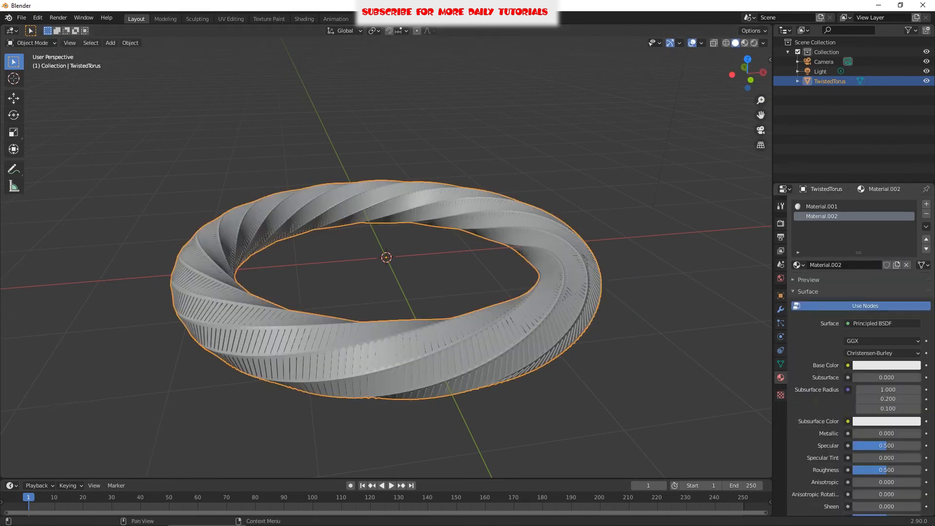
{"action": "key", "text": "Tab"}
{"action": "left_click", "coordinate": [814, 278]}
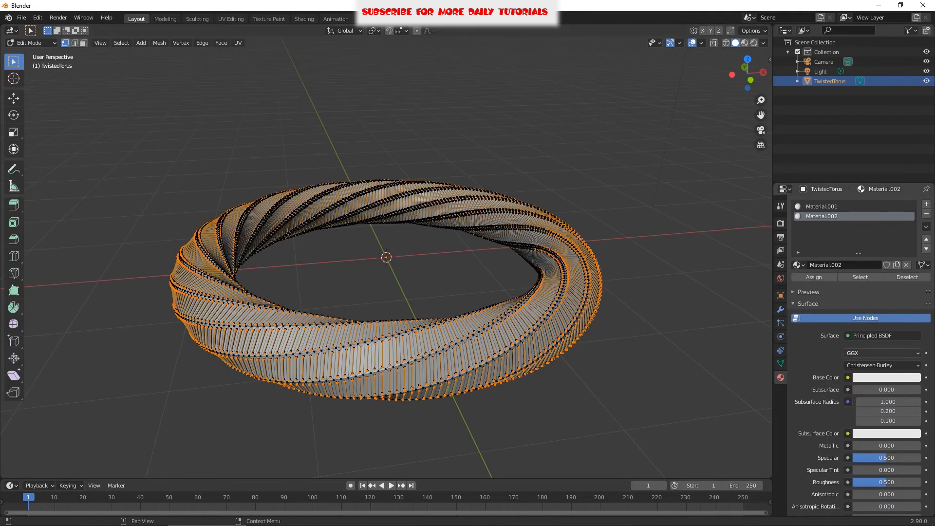
Step: Change the second material's surface to Emission with a bright blue color and a strength of 20
{"action": "left_click", "coordinate": [883, 336]}
{"action": "left_click", "coordinate": [823, 142]}
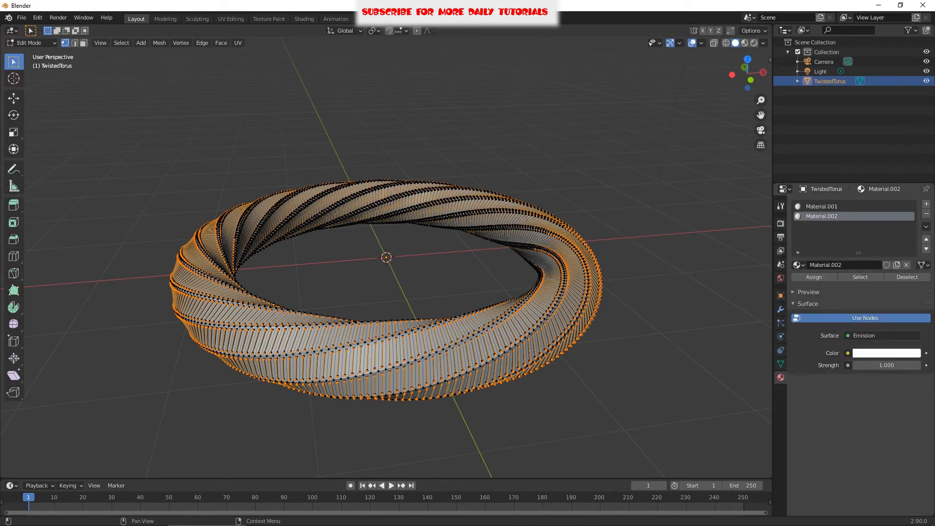
{"action": "left_click", "coordinate": [886, 353]}
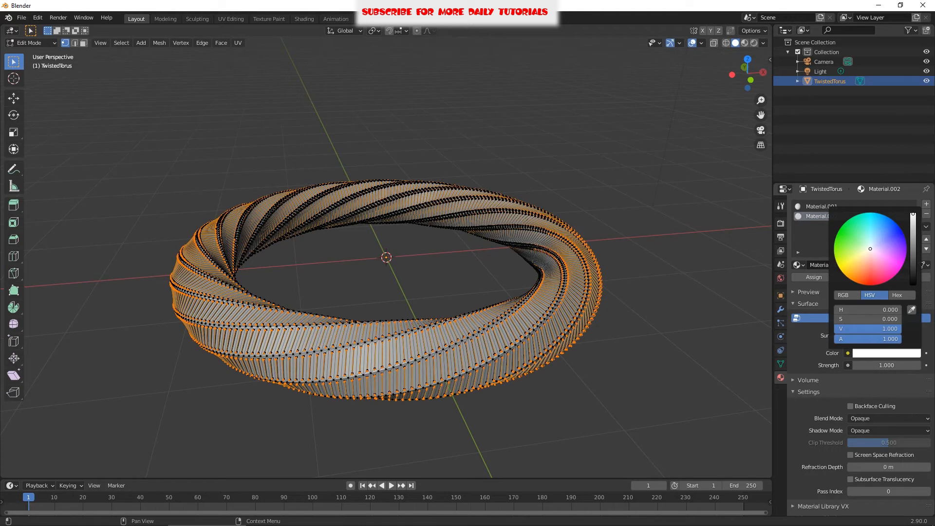
{"action": "left_click_drag", "start_coordinate": [874, 237], "coordinate": [883, 215]}
{"action": "left_click", "coordinate": [887, 366]}
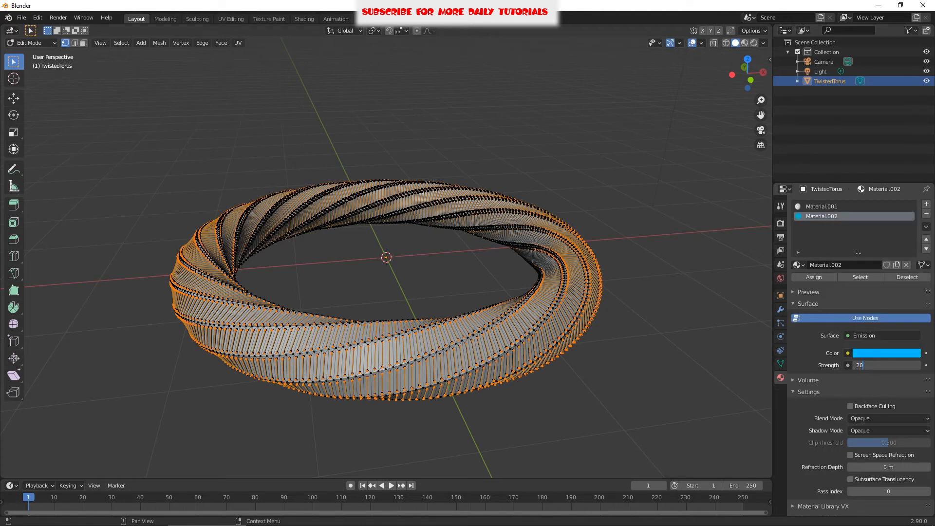
{"action": "key", "text": "Tab"}
Step: Duplicate the torus in place and rotate the copy about 58° in front view
{"action": "key", "text": "KP_1"}
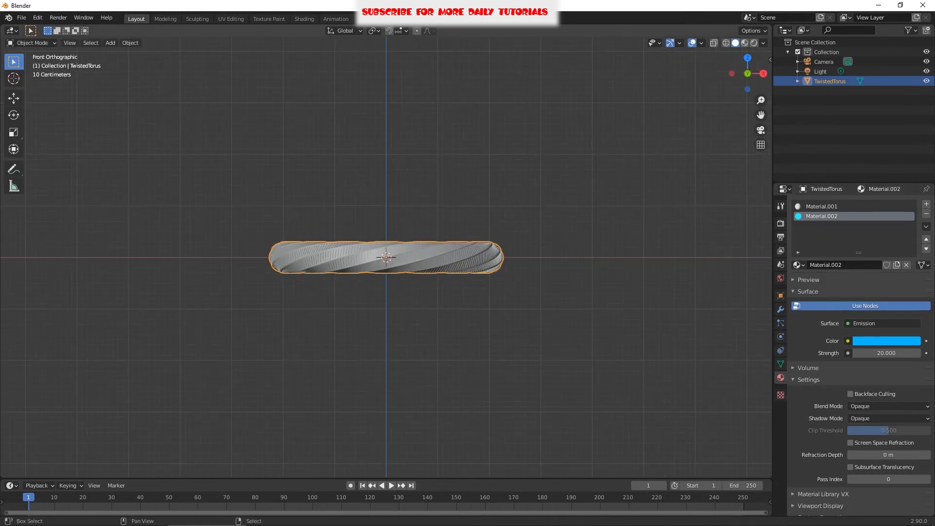
{"action": "key", "text": "shift+d"}
{"action": "key", "text": "Escape"}
{"action": "key", "text": "r"}
{"action": "left_click", "coordinate": [464, 398]}
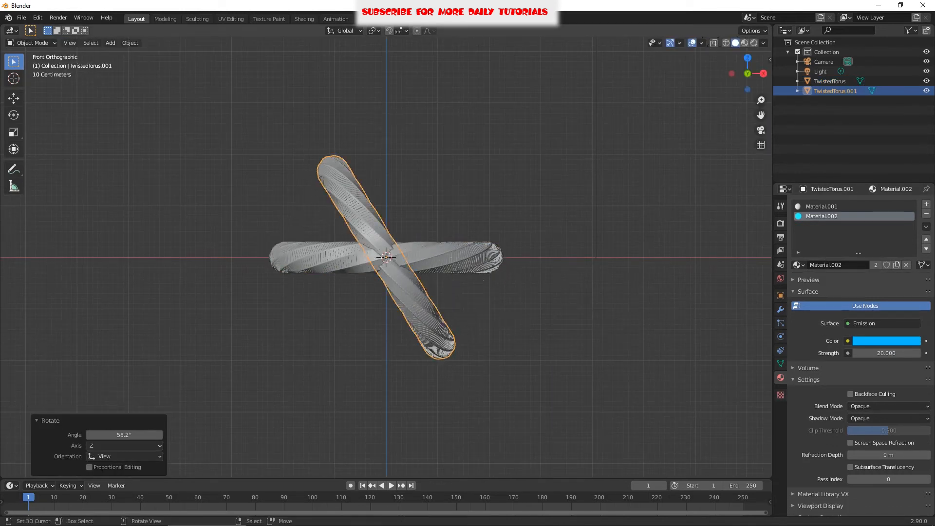
Step: Rotate both tori together by -30° and move the crossed pair up so it rests on the ground line
{"action": "right_click", "coordinate": [463, 263], "text": "shift"}
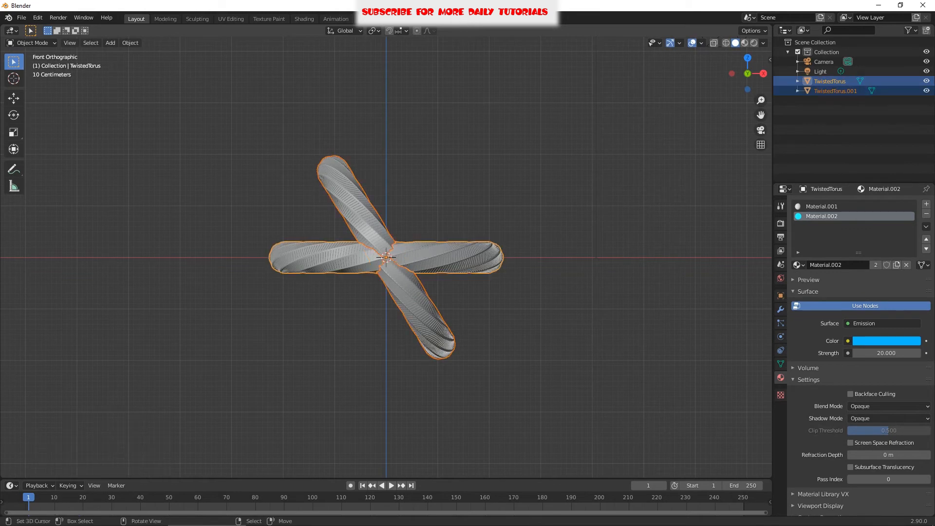
{"action": "key", "text": "g"}
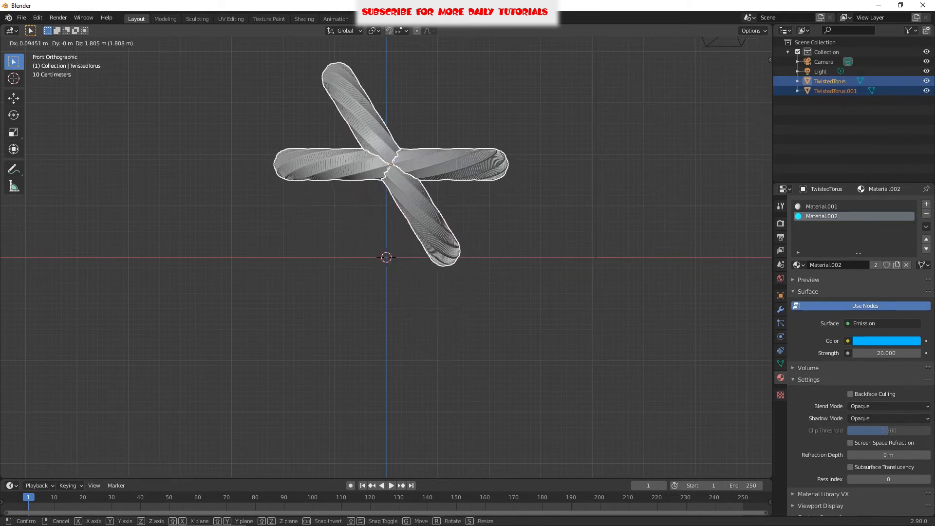
{"action": "key", "text": "Return"}
{"action": "key", "text": "r"}
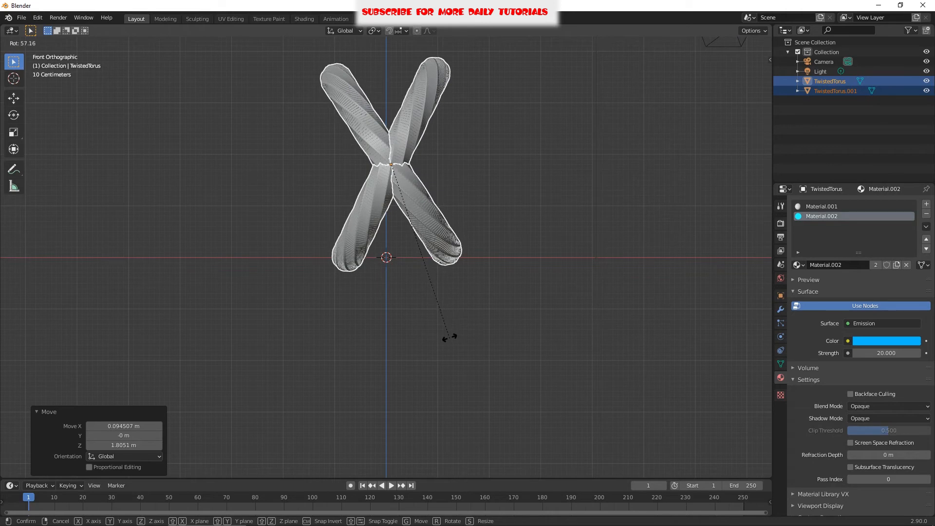
{"action": "type", "text": "-30"}
{"action": "key", "text": "Return"}
{"action": "key", "text": "g"}
{"action": "key", "text": "Return"}
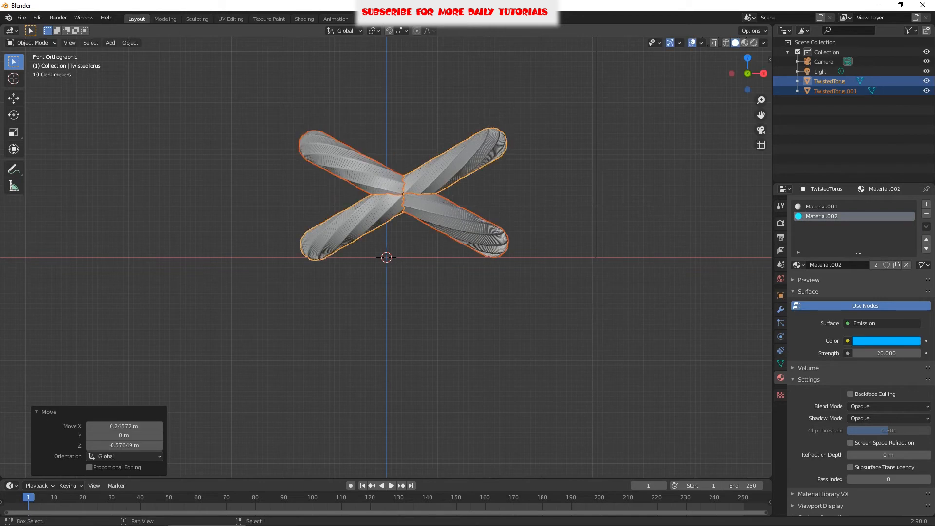
Step: Add a mesh plane at the world origin and scale it up to form a wide floor under the crossed tori
{"action": "key", "text": "shift+a"}
{"action": "mouse_move", "coordinate": [331, 77]}
{"action": "left_click", "coordinate": [404, 78]}
{"action": "key", "text": "s"}
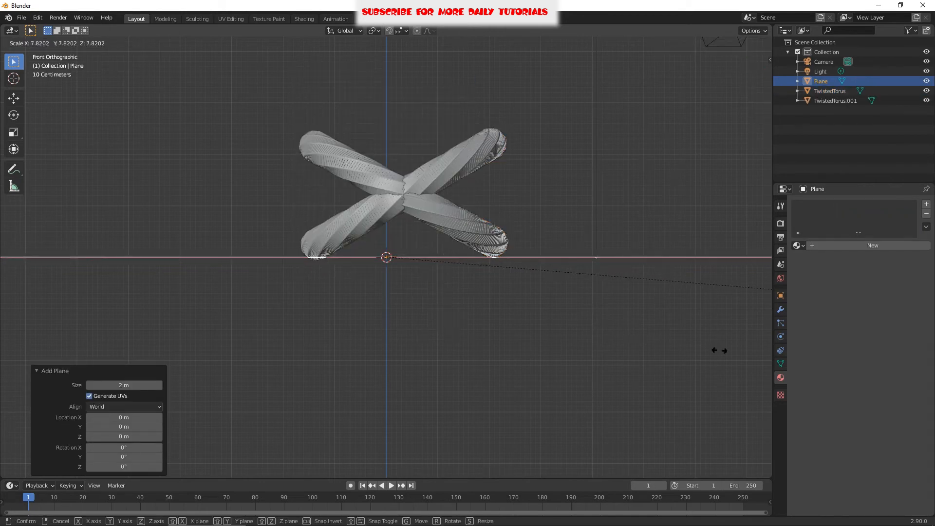
{"action": "left_click", "coordinate": [638, 337]}
Step: Move the TwistedTorus ring about -0.10 m in X, -0.97 m in Y and -0.41 m in Z, away from the other ring
{"action": "middle_click_drag", "start_coordinate": [475, 205], "coordinate": [513, 288]}
{"action": "right_click", "coordinate": [509, 253]}
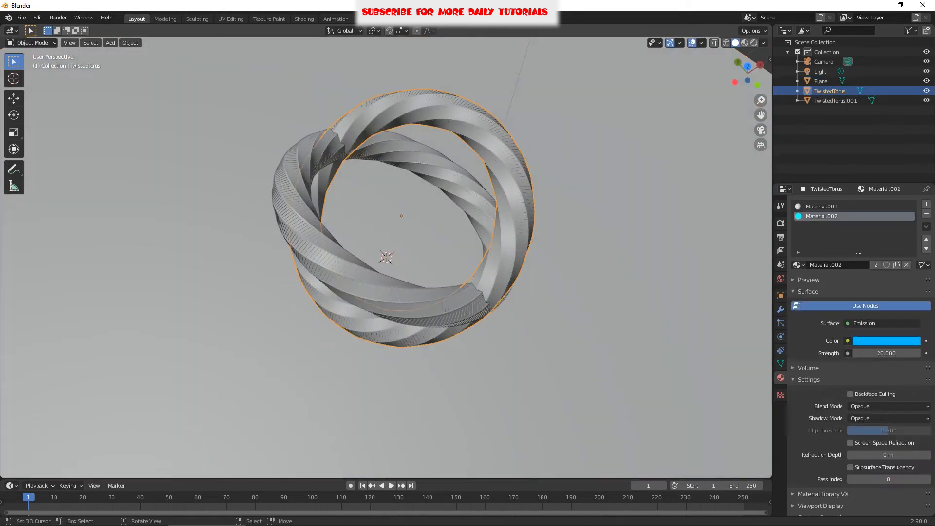
{"action": "key", "text": "g"}
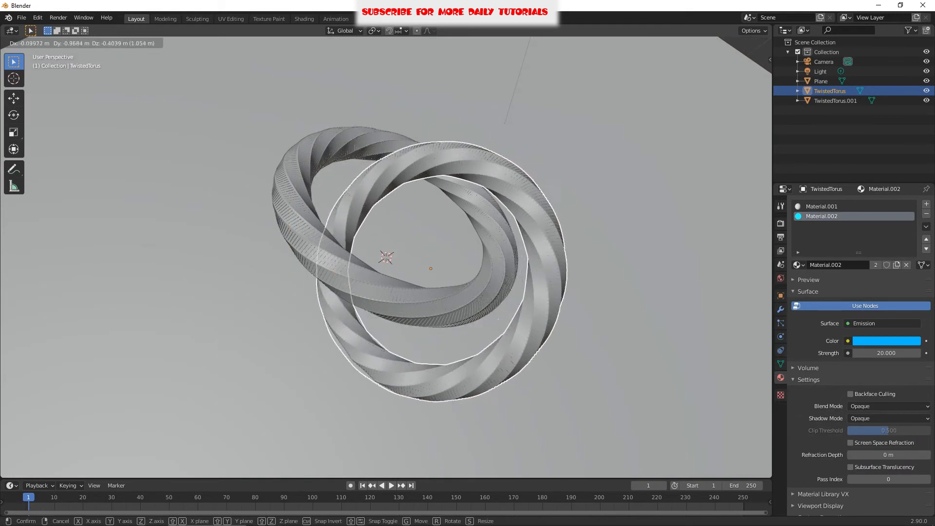
{"action": "key", "text": "Return"}
Step: In front view, move the same torus about 0.53 m in X and 0.48 m up so it rests on the floor line
{"action": "key", "text": "KP_1"}
{"action": "middle_click_drag", "start_coordinate": [400, 215], "coordinate": [432, 229], "text": "shift"}
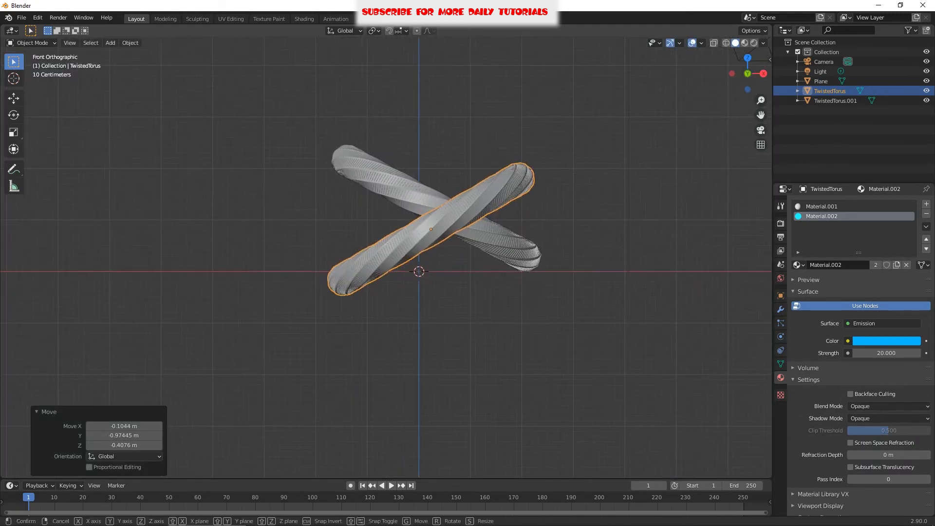
{"action": "key", "text": "g"}
{"action": "key", "text": "Return"}
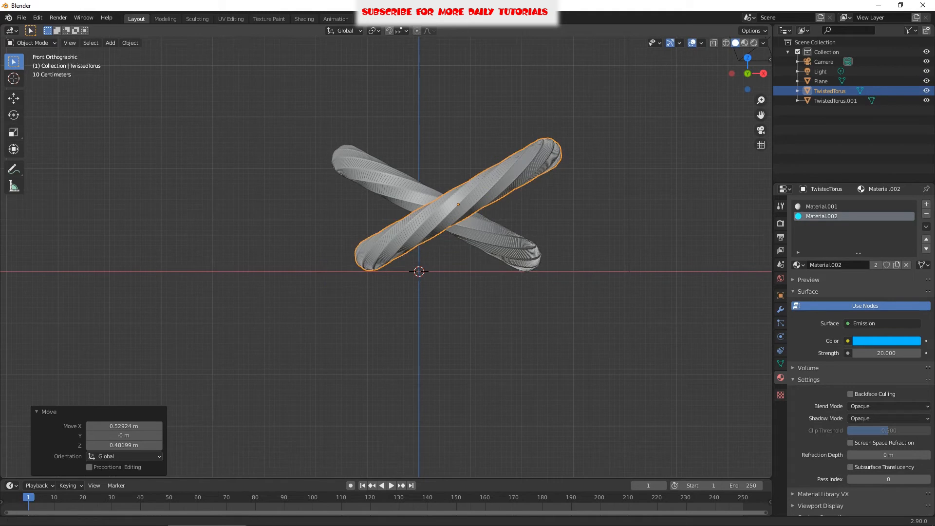
Step: Show the camera view and split the 3D viewport into two side-by-side areas of similar width, each fitting the camera frame
{"action": "middle_click_drag", "start_coordinate": [438, 219], "coordinate": [466, 267], "text": "shift"}
{"action": "key", "text": "KP_0"}
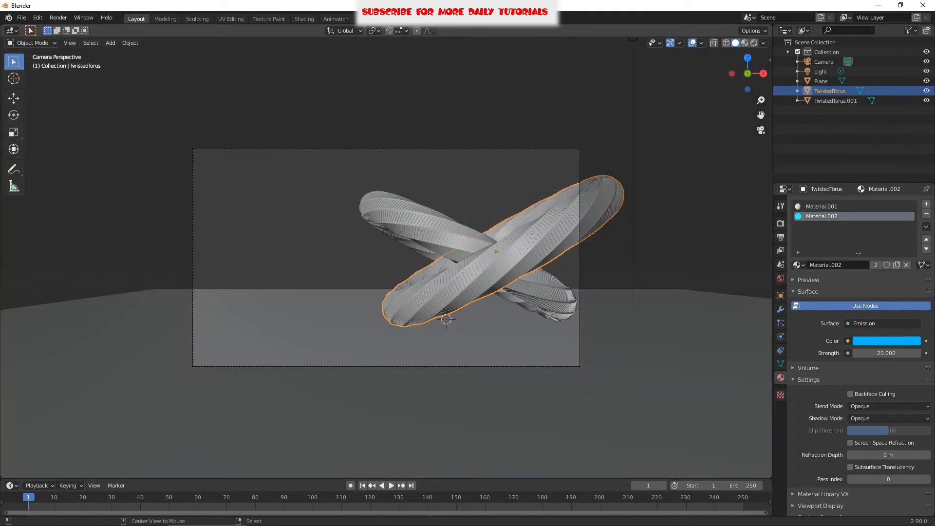
{"action": "scroll", "coordinate": [386, 258], "scroll_direction": "up", "scroll_amount": 2}
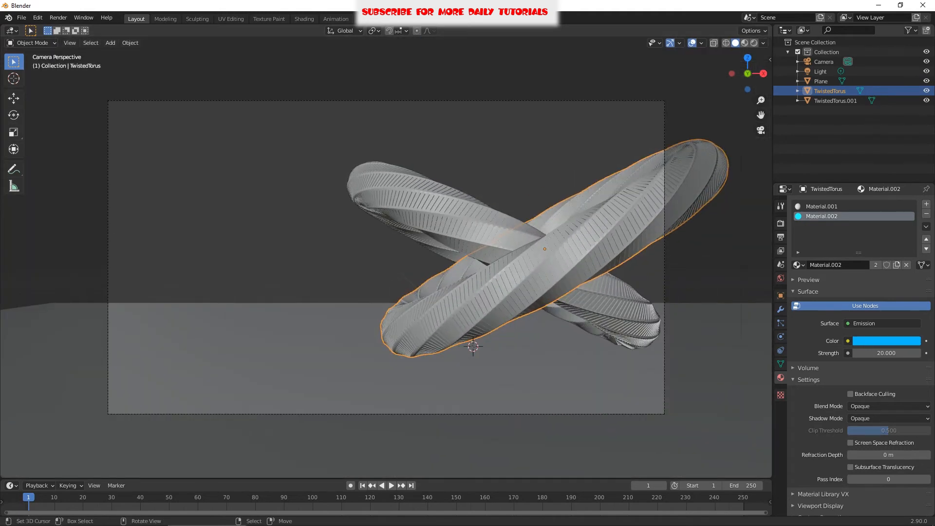
{"action": "left_click_drag", "start_coordinate": [771, 28], "coordinate": [286, 34]}
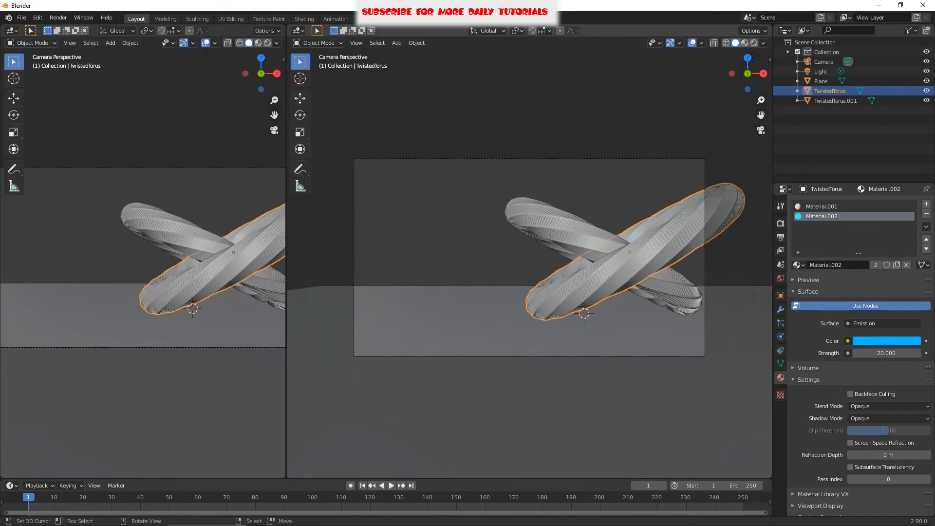
{"action": "scroll", "coordinate": [530, 257], "scroll_direction": "up", "scroll_amount": 1}
{"action": "left_click_drag", "start_coordinate": [287, 257], "coordinate": [395, 257]}
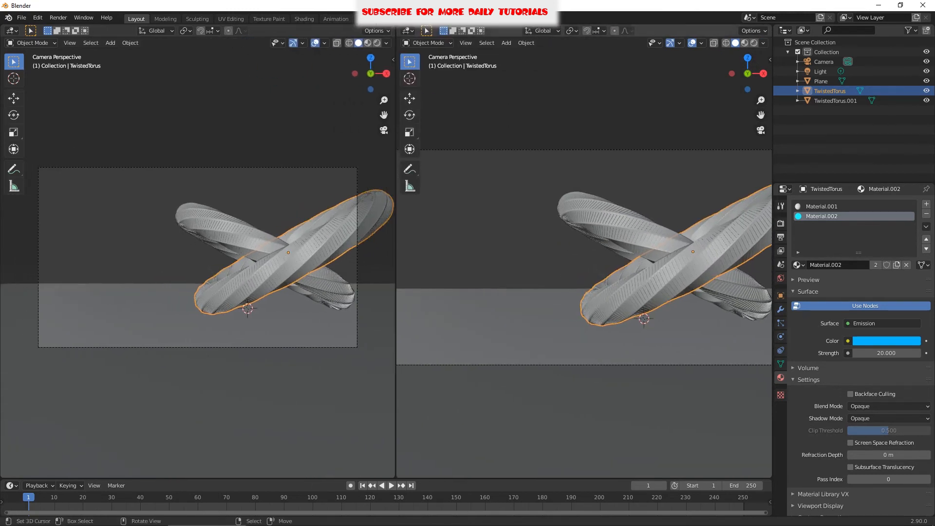
{"action": "key", "text": "Home"}
Step: Enable Camera to View and reposition the camera so both rings sit inside the frame, seen slightly from above
{"action": "key", "text": "n"}
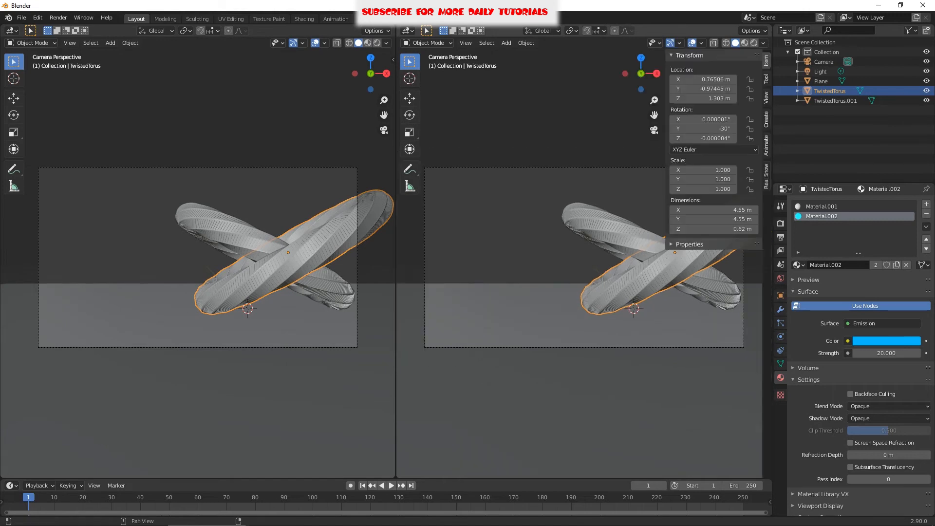
{"action": "left_click", "coordinate": [767, 98]}
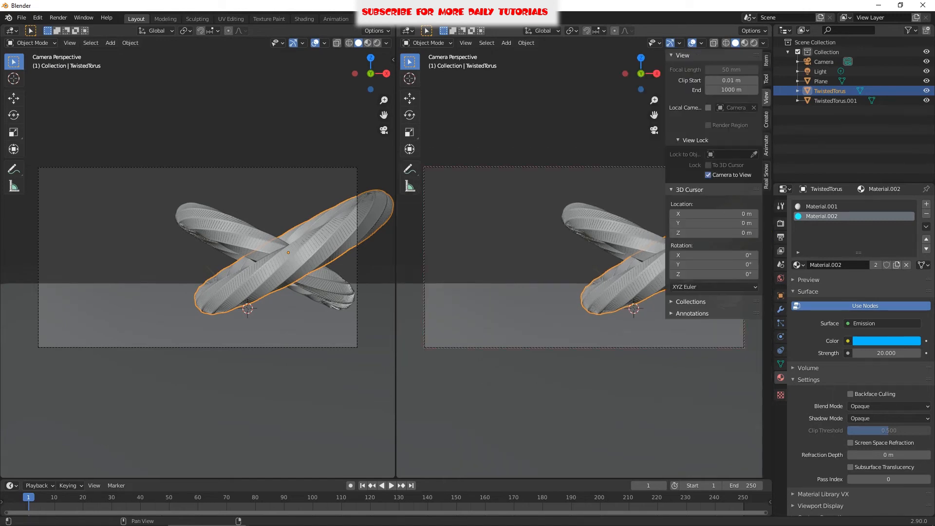
{"action": "key", "text": "n"}
{"action": "key", "text": "g"}
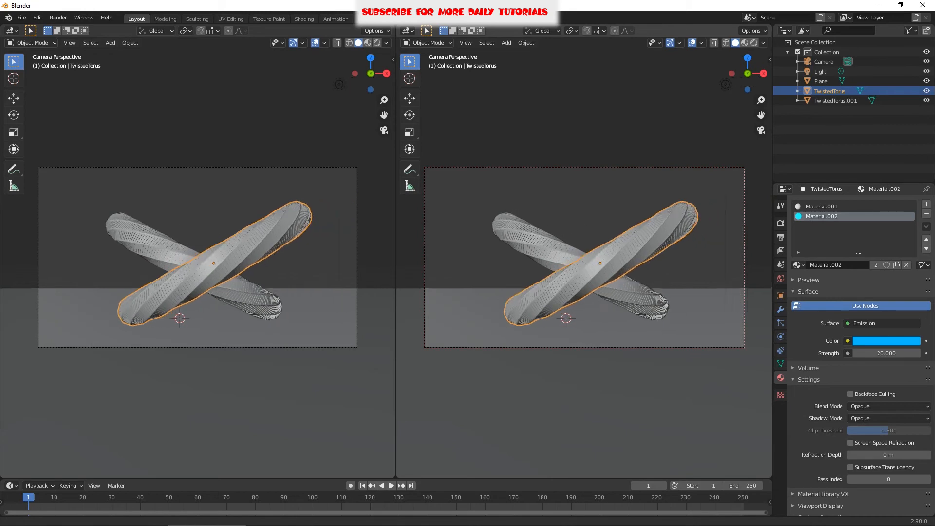
{"action": "middle_click_drag", "start_coordinate": [585, 263], "coordinate": [585, 275]}
{"action": "scroll", "coordinate": [584, 276], "scroll_direction": "down", "scroll_amount": 2}
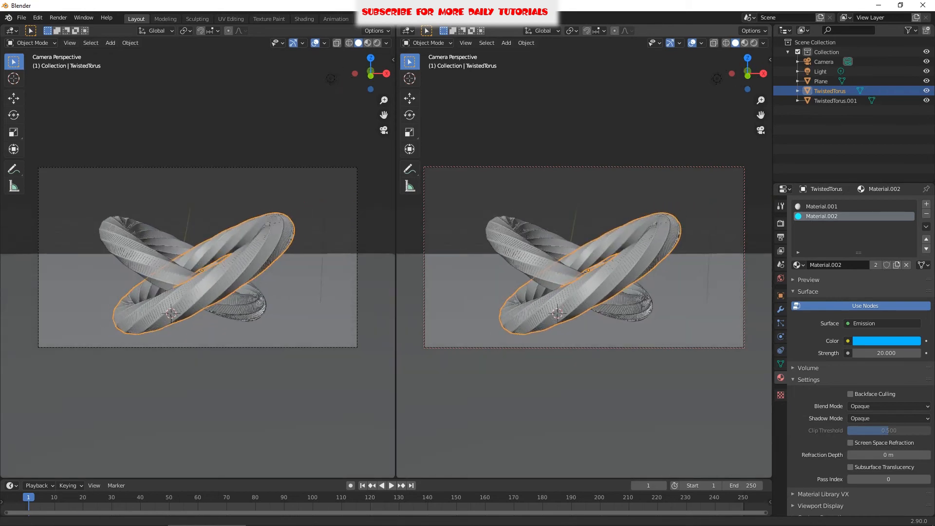
Step: Select the floor plane and open it in Edit Mode, with the non-camera viewport in right orthographic view
{"action": "right_click", "coordinate": [204, 375]}
{"action": "key", "text": "KP_1"}
{"action": "scroll", "coordinate": [198, 258], "scroll_direction": "down", "scroll_amount": 5}
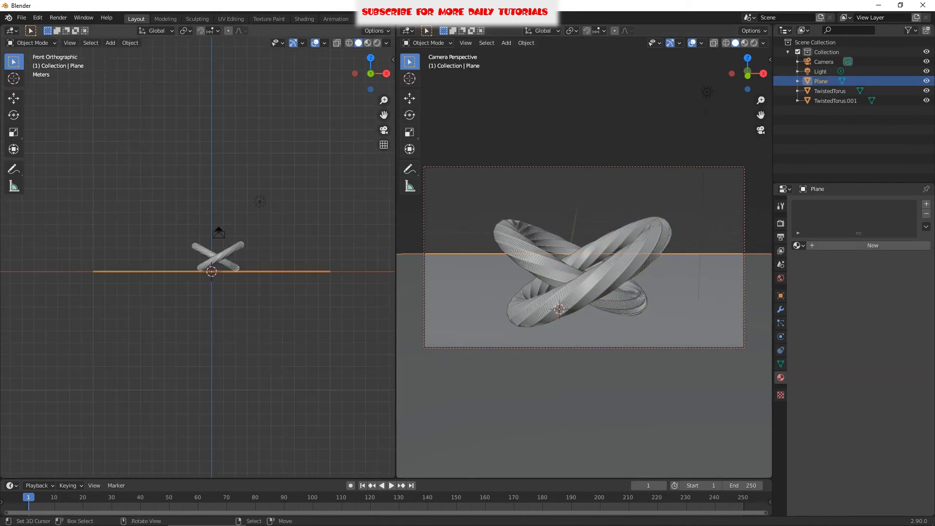
{"action": "key", "text": "KP_3"}
{"action": "key", "text": "Tab"}
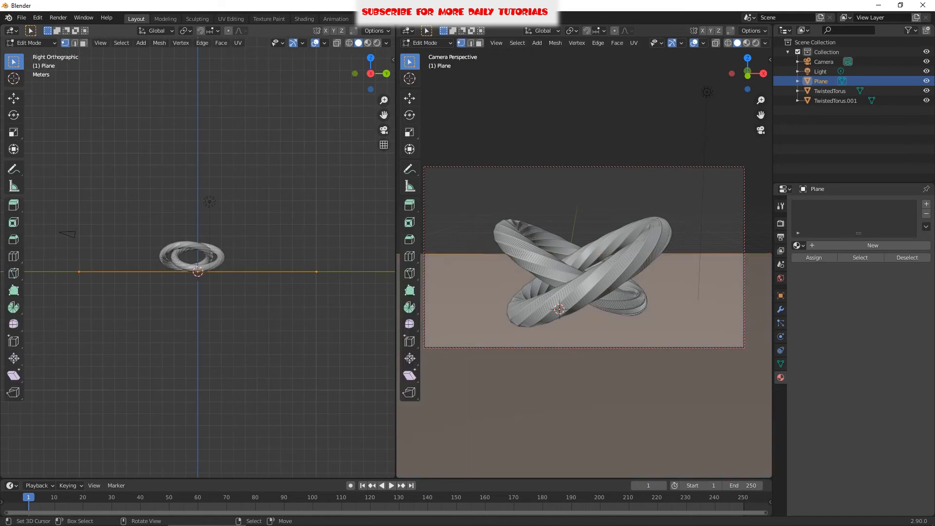
Step: Try to extrude the floor plane's rear edge about 10.06 m back and 5.12 m up
{"action": "key", "text": "b"}
{"action": "left_click_drag", "start_coordinate": [297, 252], "coordinate": [340, 310]}
{"action": "scroll", "coordinate": [336, 307], "scroll_direction": "down", "scroll_amount": 4}
{"action": "middle_click_drag", "start_coordinate": [332, 304], "coordinate": [269, 320], "text": "shift"}
{"action": "key", "text": "g"}
{"action": "key", "text": "Return"}
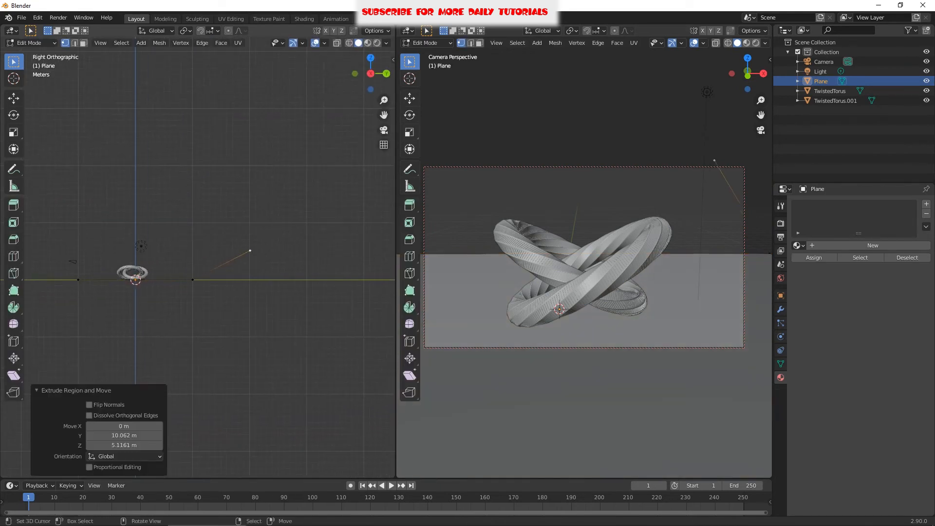
{"action": "key", "text": "ctrl+z"}
Step: Switch the side view to wireframe and extrude the floor's whole rear edge about 5.1 m back and 3.9 m up
{"action": "key", "text": "b"}
{"action": "left_click_drag", "start_coordinate": [168, 230], "coordinate": [245, 326]}
{"action": "key", "text": "z"}
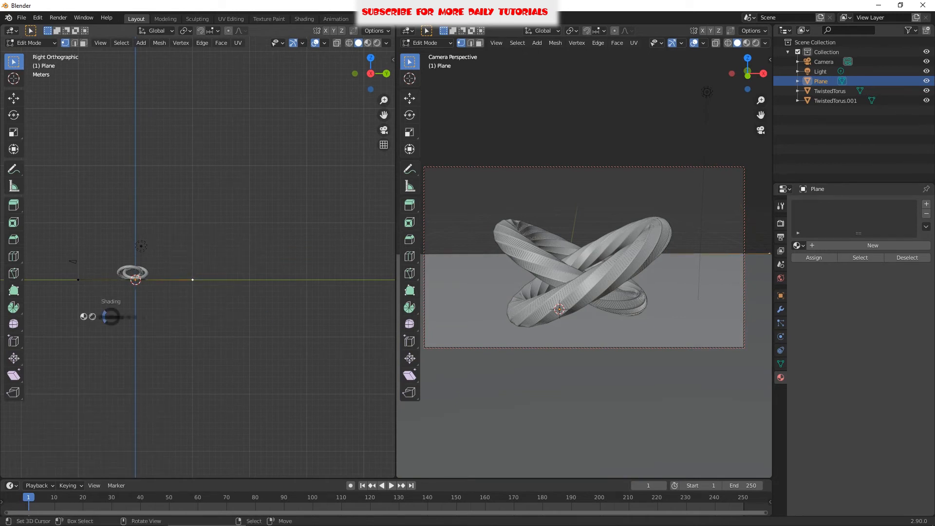
{"action": "left_click", "coordinate": [44, 317]}
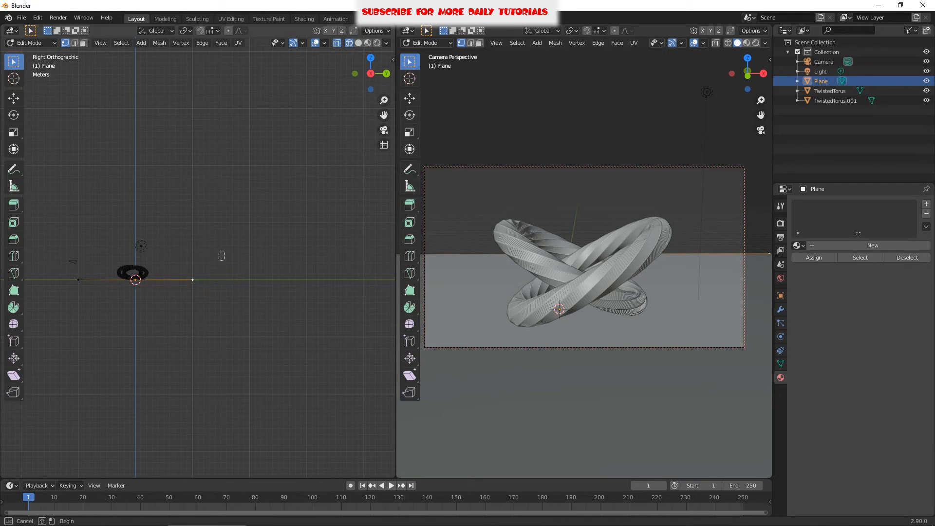
{"action": "key", "text": "e"}
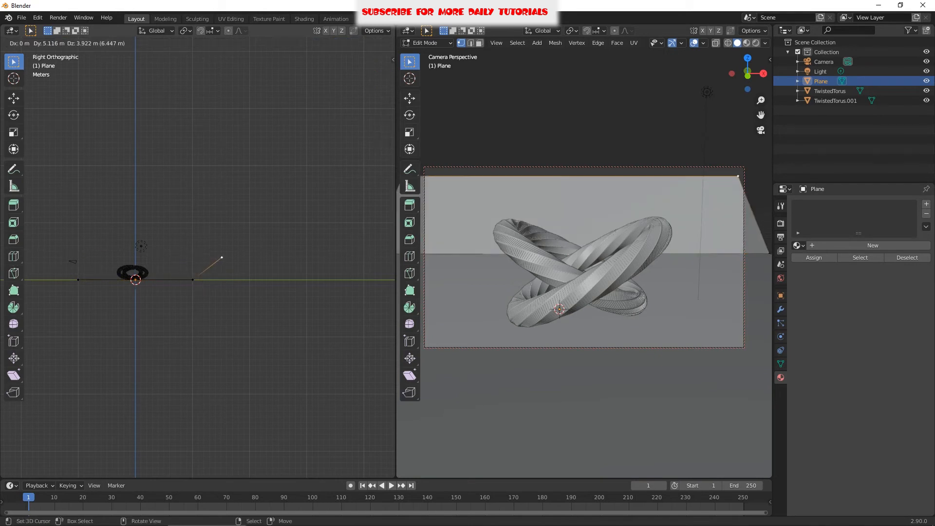
{"action": "key", "text": "Return"}
Step: Extrude the new rear edge about 6.14 m back and 18.25 m up as a back wall, and return to Object Mode
{"action": "key", "text": "e"}
{"action": "left_click", "coordinate": [257, 154]}
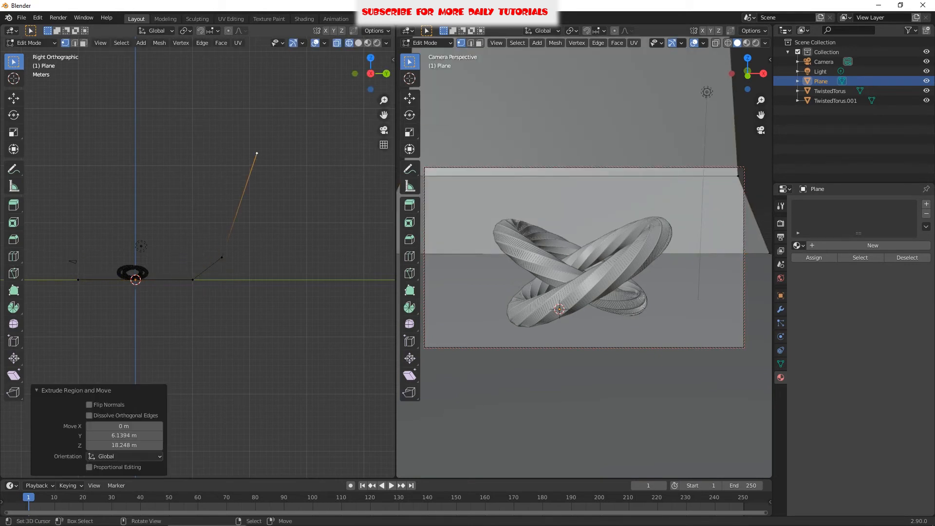
{"action": "key", "text": "Tab"}
Step: Widen the backdrop plane by scaling it 1.863 along the X axis
{"action": "middle_click_drag", "start_coordinate": [256, 154], "coordinate": [298, 197]}
{"action": "left_click", "coordinate": [13, 98]}
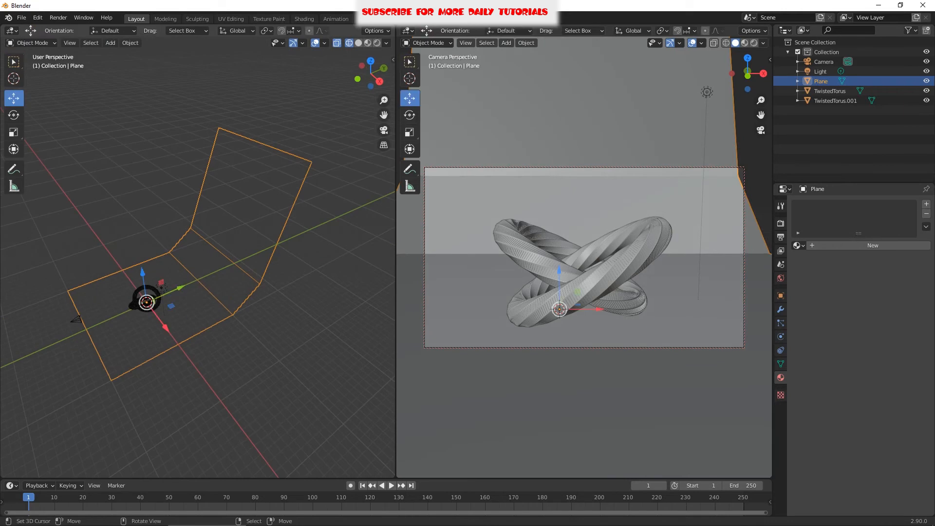
{"action": "key", "text": "s"}
{"action": "key", "text": "x"}
{"action": "key", "text": "Return"}
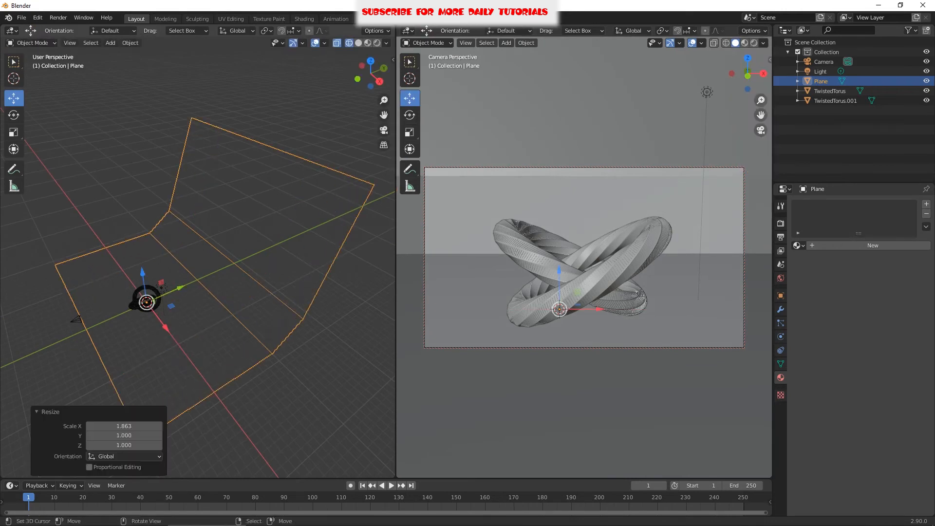
Step: Apply smooth shading to the backdrop plane
{"action": "left_click", "coordinate": [781, 310]}
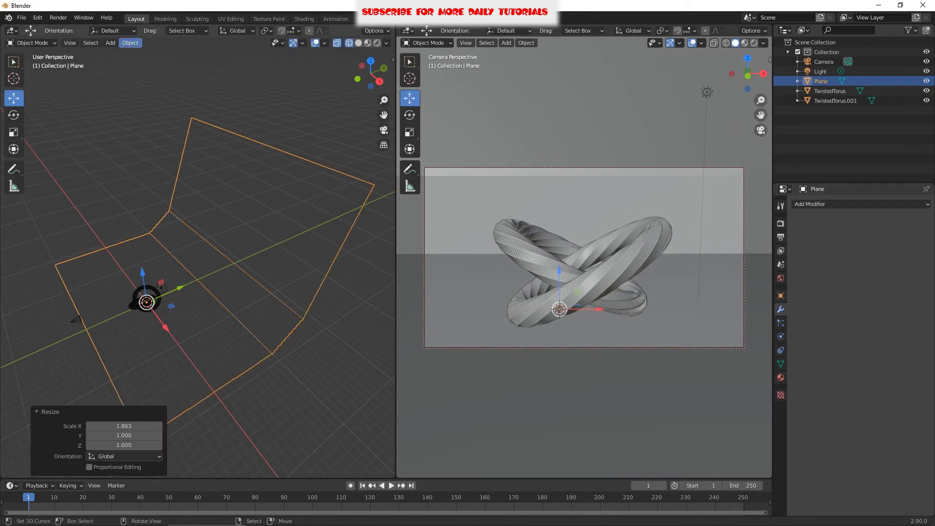
{"action": "left_click", "coordinate": [130, 43]}
{"action": "left_click", "coordinate": [151, 237]}
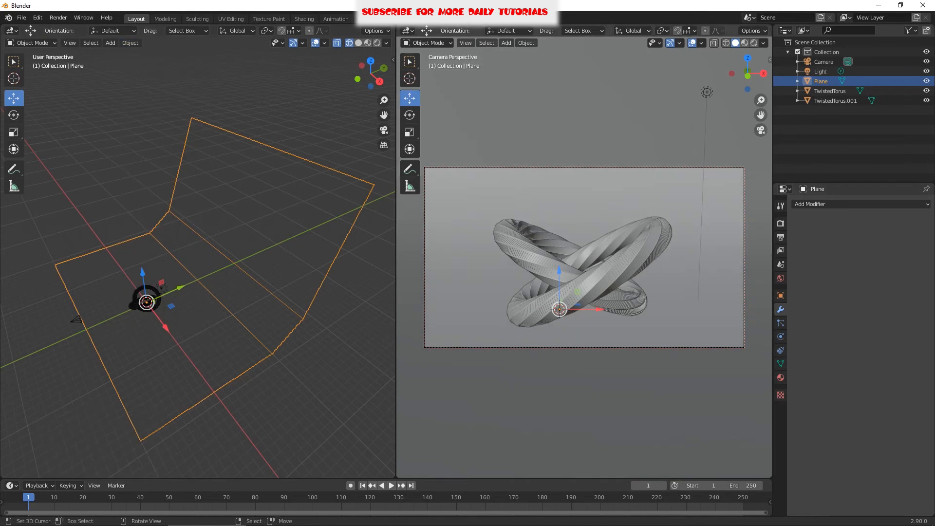
Step: Create a new material for the backdrop and darken its base color to near black
{"action": "left_click", "coordinate": [781, 377]}
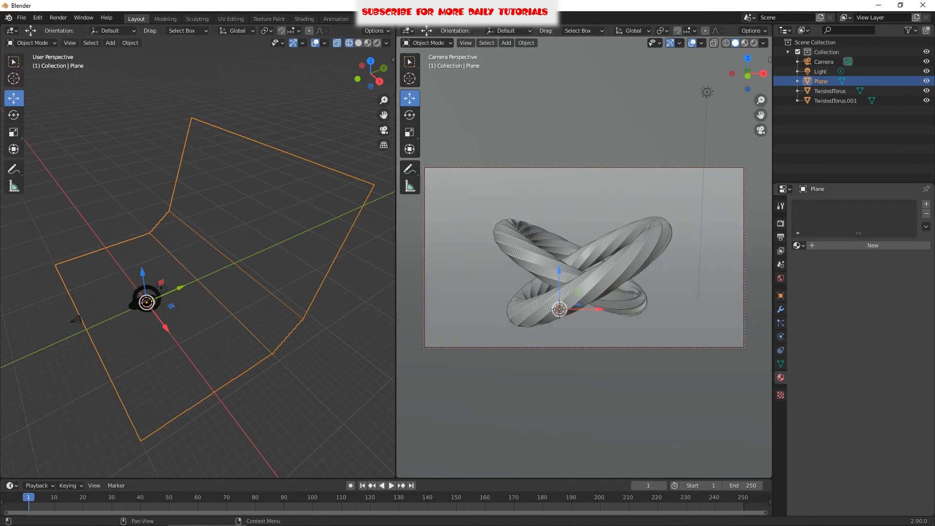
{"action": "left_click", "coordinate": [873, 245]}
{"action": "left_click", "coordinate": [887, 346]}
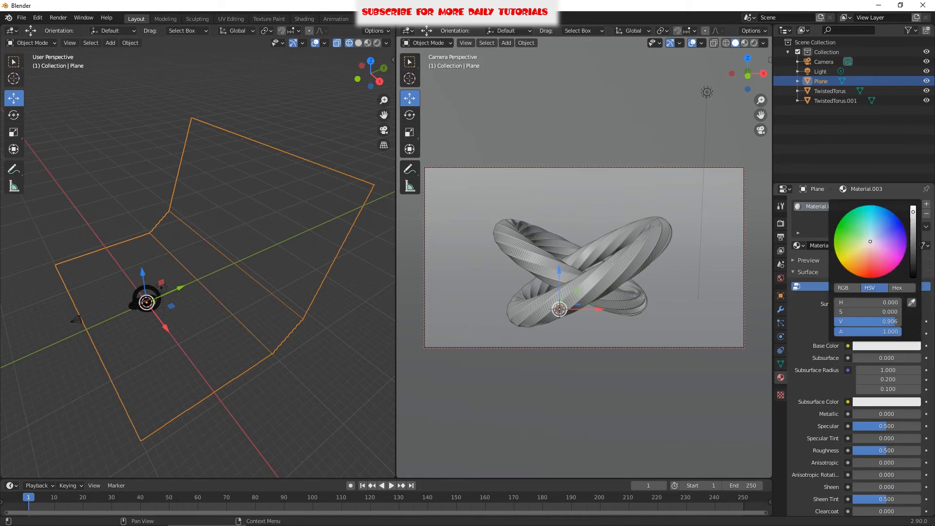
{"action": "left_click", "coordinate": [914, 268]}
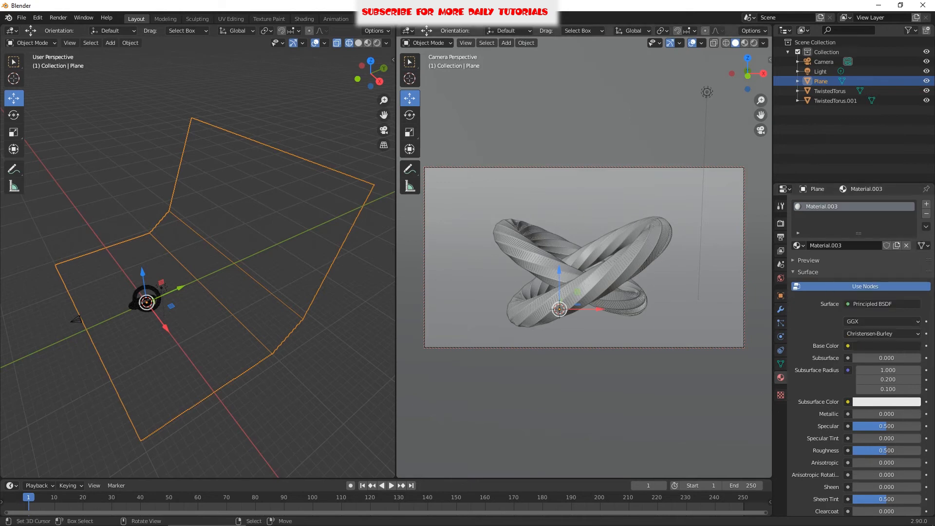
Step: Select the front torus with its Material.001 slot and switch the camera viewport to Rendered shading
{"action": "right_click", "coordinate": [633, 261]}
{"action": "left_click", "coordinate": [828, 206]}
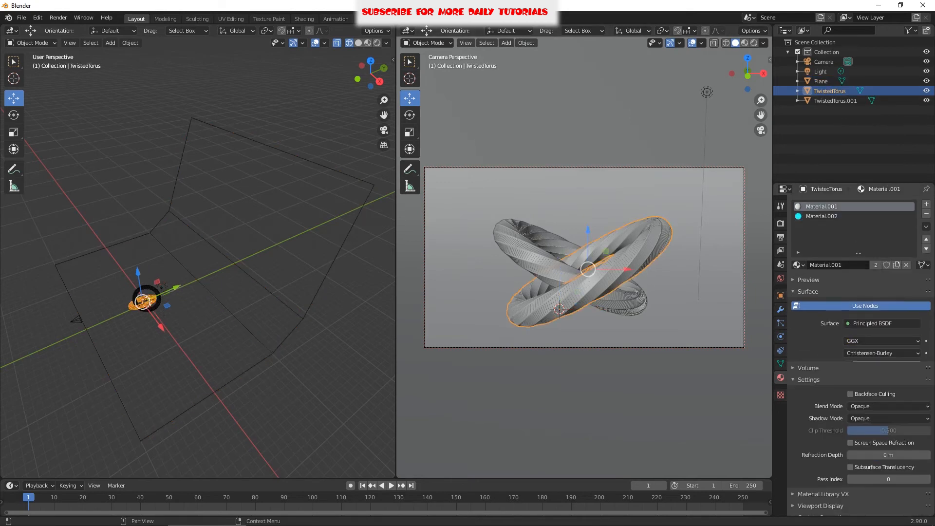
{"action": "key", "text": "z"}
{"action": "left_click", "coordinate": [582, 106]}
Step: Enable Bloom, Ambient Occlusion and Screen Space Reflections for Eevee, and hide overlays and gizmos in the rendered viewport
{"action": "left_click", "coordinate": [781, 223]}
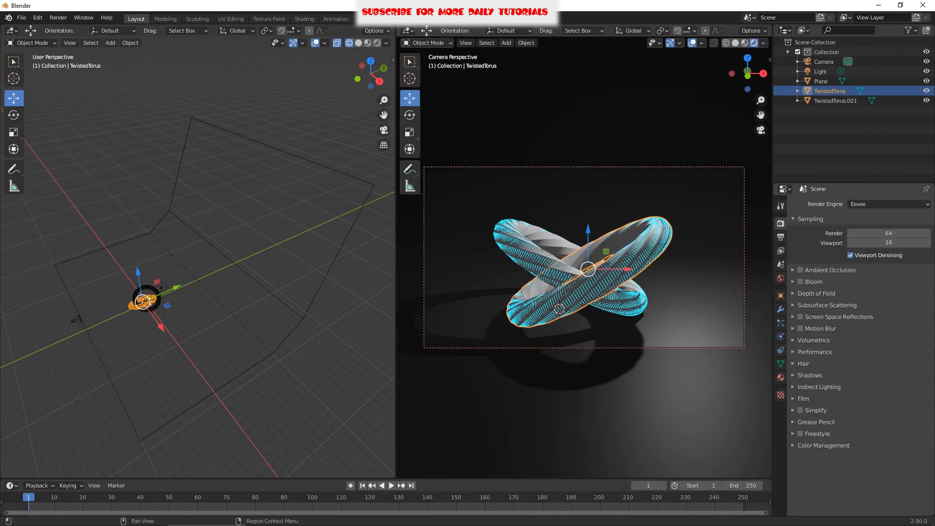
{"action": "left_click", "coordinate": [801, 281]}
{"action": "left_click", "coordinate": [801, 270]}
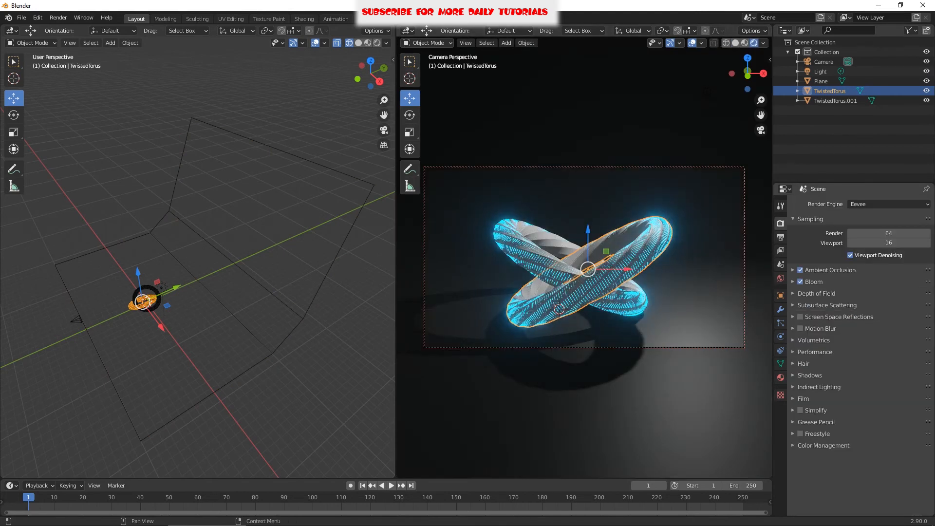
{"action": "left_click", "coordinate": [800, 317]}
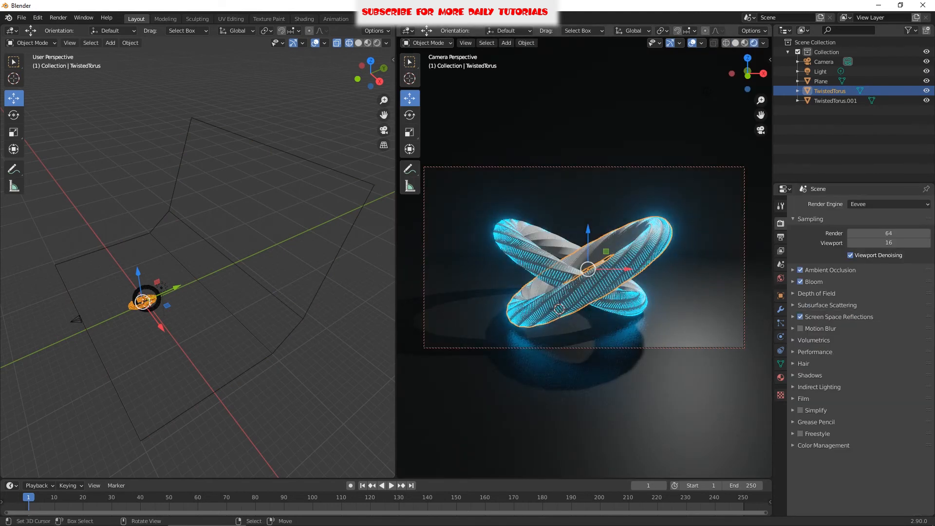
{"action": "left_click", "coordinate": [693, 43]}
{"action": "left_click", "coordinate": [671, 43]}
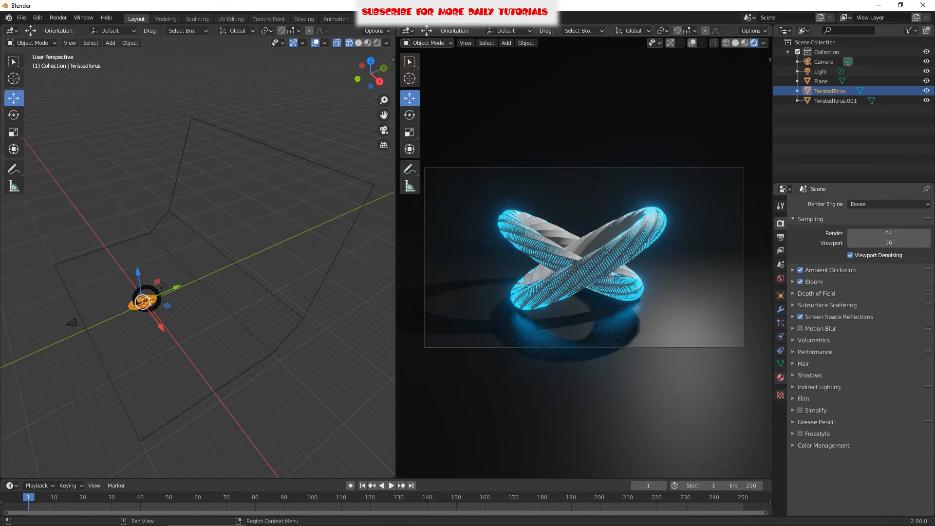
Step: Set Material.001 of the torus to Metallic 1.000 and Roughness 0.096
{"action": "left_click", "coordinate": [781, 377]}
{"action": "left_click", "coordinate": [887, 365]}
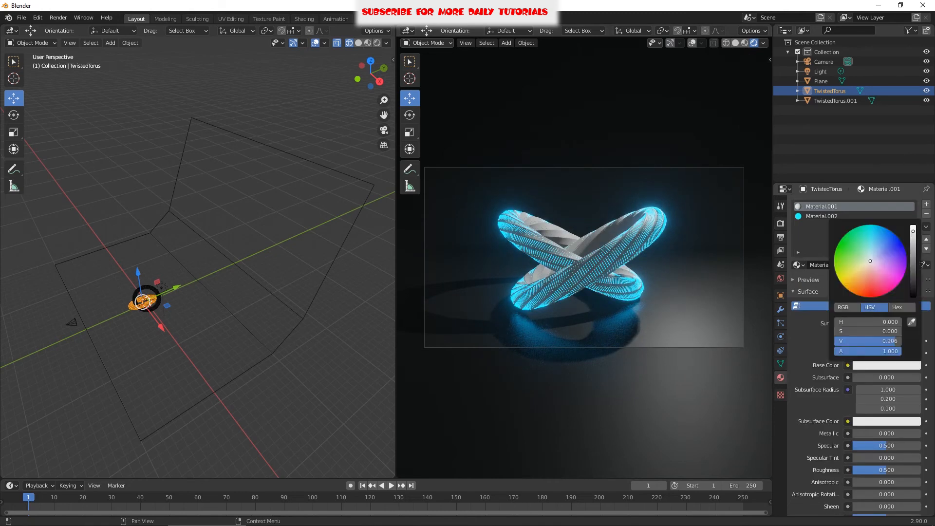
{"action": "left_click_drag", "start_coordinate": [859, 434], "coordinate": [926, 434]}
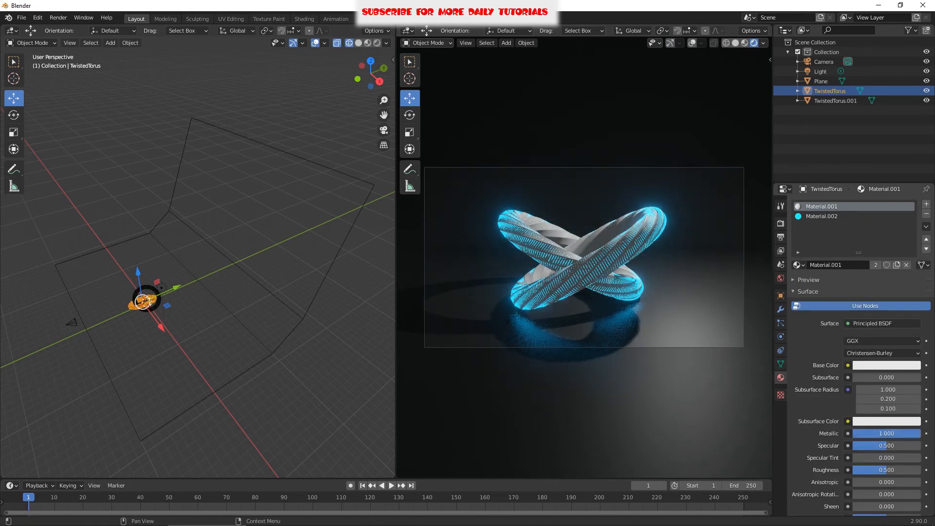
{"action": "left_click_drag", "start_coordinate": [887, 470], "coordinate": [875, 470]}
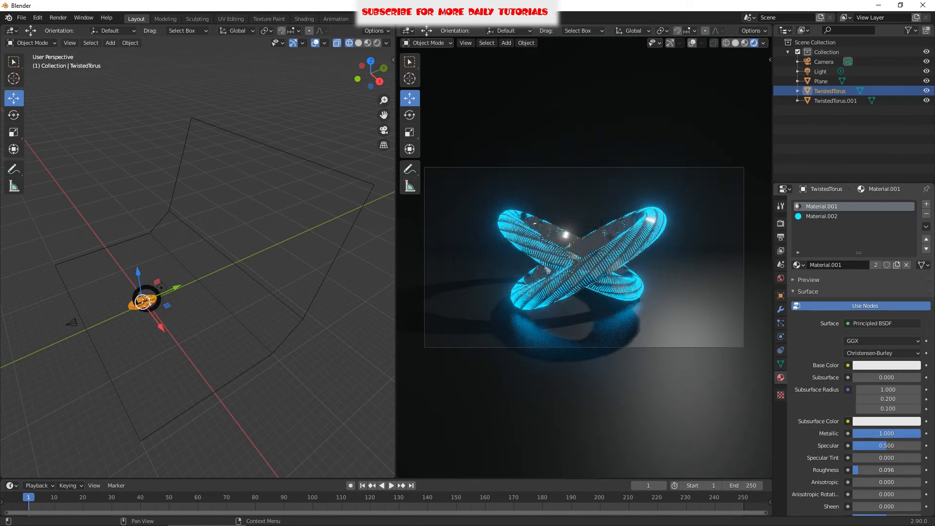
Step: Darken the base color of the torus's Material.001 to a mid grey
{"action": "left_click", "coordinate": [890, 366]}
{"action": "left_click_drag", "start_coordinate": [914, 236], "coordinate": [914, 258]}
Step: Move the point light above the rings by about -2.91 m X and -1.51 m Y, plus about -0.65 m X and -1.34 m Z
{"action": "middle_click_drag", "start_coordinate": [263, 253], "coordinate": [245, 253]}
{"action": "key", "text": "KP_7"}
{"action": "scroll", "coordinate": [234, 273], "scroll_direction": "up", "scroll_amount": 5}
{"action": "middle_click_drag", "start_coordinate": [234, 336], "coordinate": [212, 195], "text": "shift"}
{"action": "left_click", "coordinate": [249, 258]}
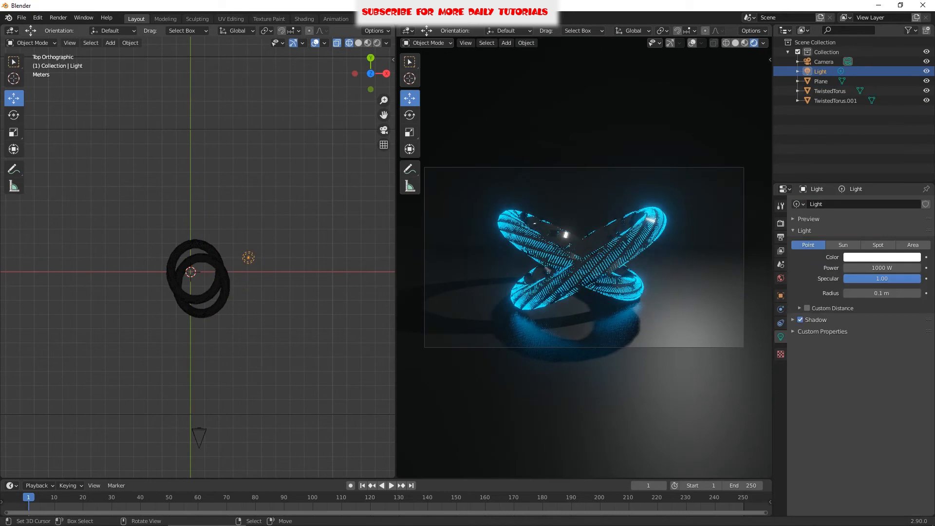
{"action": "key", "text": "g"}
{"action": "left_click", "coordinate": [211, 278]}
{"action": "key", "text": "KP_1"}
{"action": "key", "text": "g"}
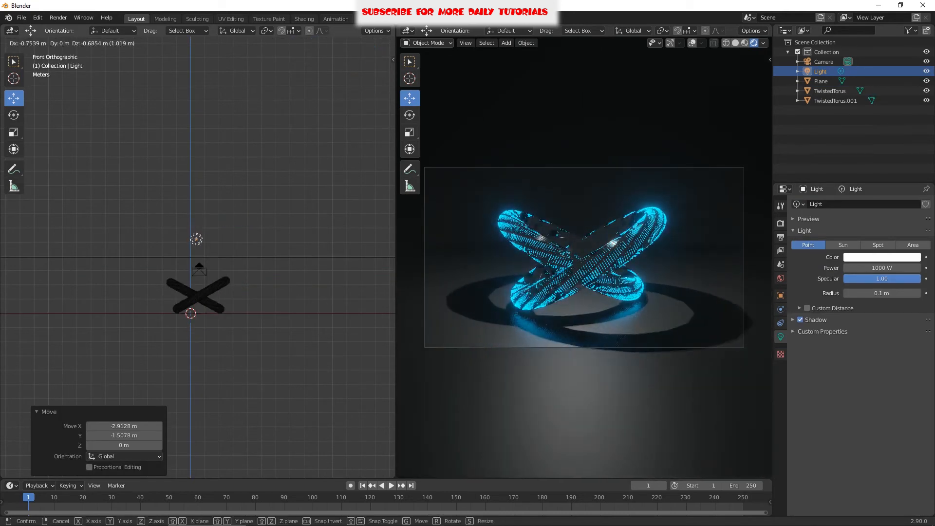
{"action": "left_click", "coordinate": [197, 248]}
Step: Set the point light's radius to 4 m and its color to saturated blue
{"action": "double_click", "coordinate": [882, 293]}
{"action": "type", "text": "4"}
{"action": "key", "text": "Return"}
{"action": "left_click", "coordinate": [882, 257]}
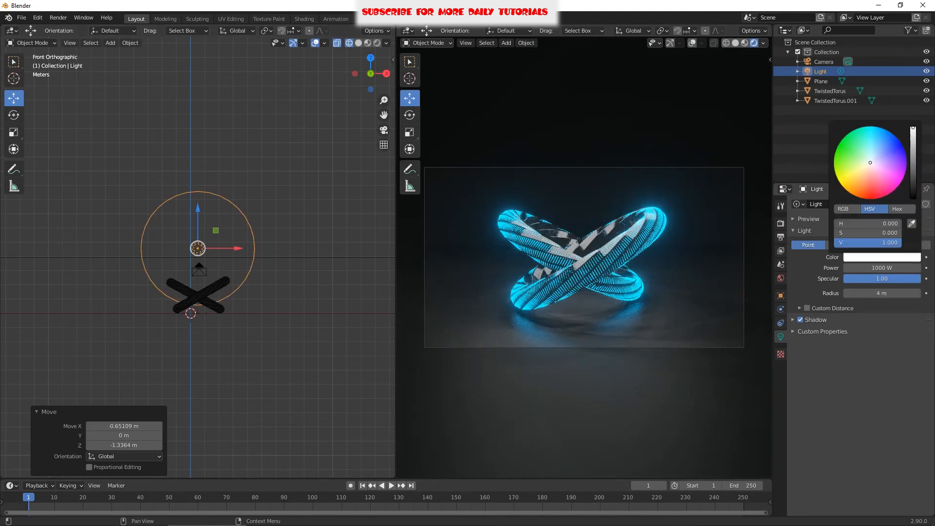
{"action": "mouse_move", "coordinate": [871, 163]}
{"action": "left_mouse_down"}
{"action": "mouse_move", "coordinate": [847, 190]}
{"action": "mouse_move", "coordinate": [845, 148]}
{"action": "mouse_move", "coordinate": [896, 137]}
{"action": "left_mouse_up"}
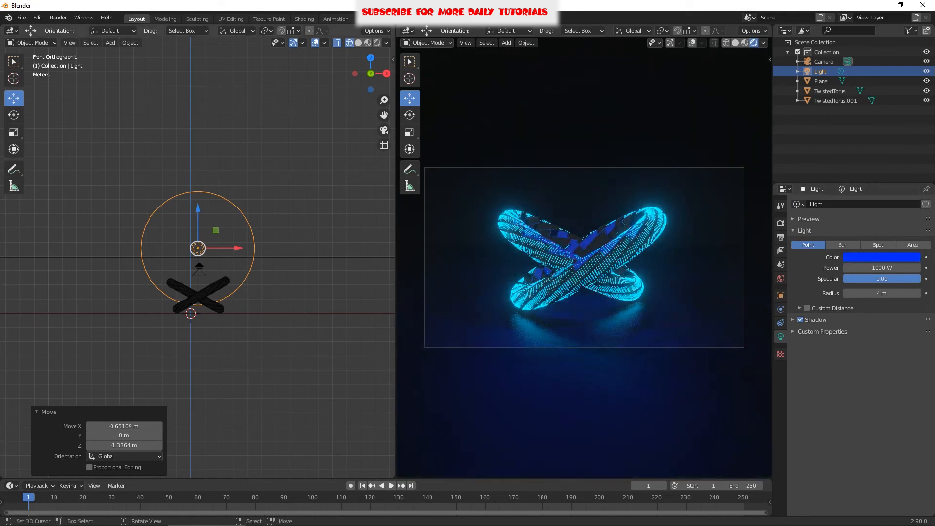
Step: Raise the blue light 2 m in Z and shift it -1 m in X using snapping
{"action": "key", "text": "g"}
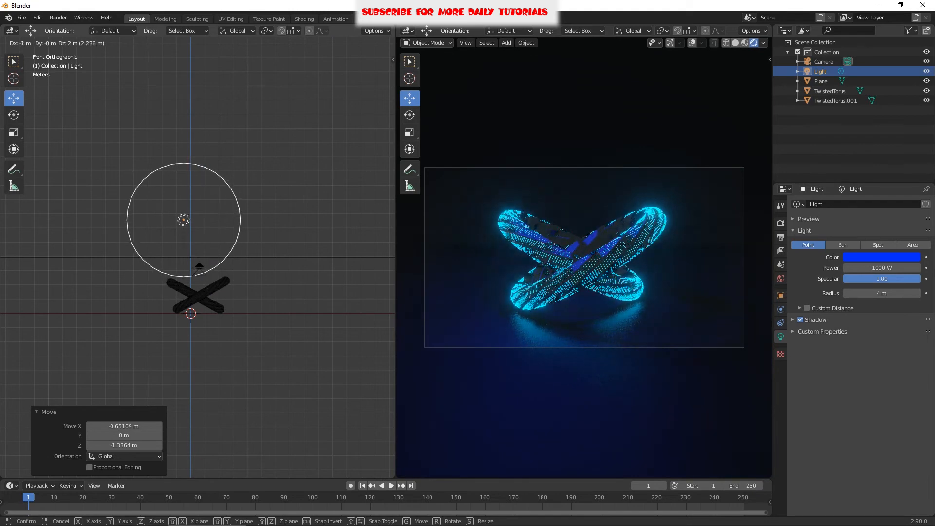
{"action": "left_click", "coordinate": [184, 220], "text": "ctrl"}
Step: Use an Environment Texture for the World color and load puz0tjgf-900.jpg from the Documents folder
{"action": "left_click", "coordinate": [781, 279]}
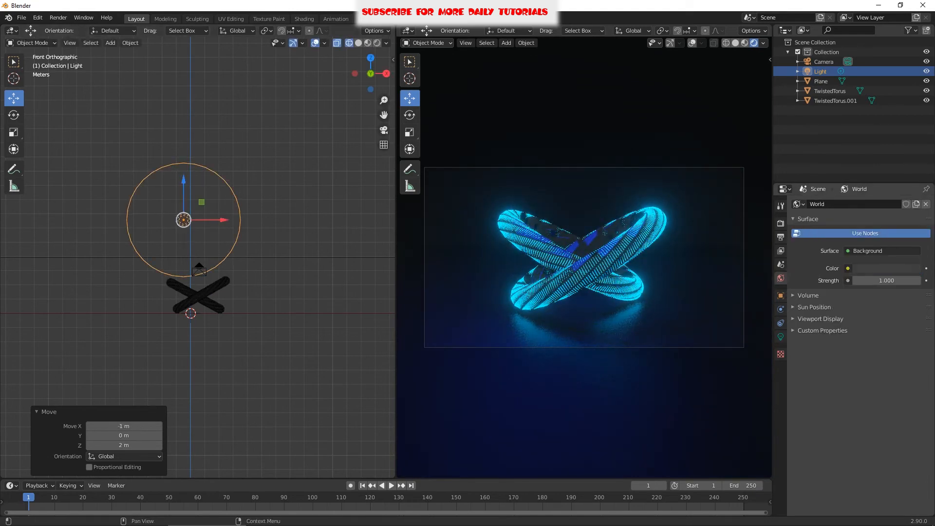
{"action": "left_click", "coordinate": [849, 268]}
{"action": "left_click", "coordinate": [660, 312]}
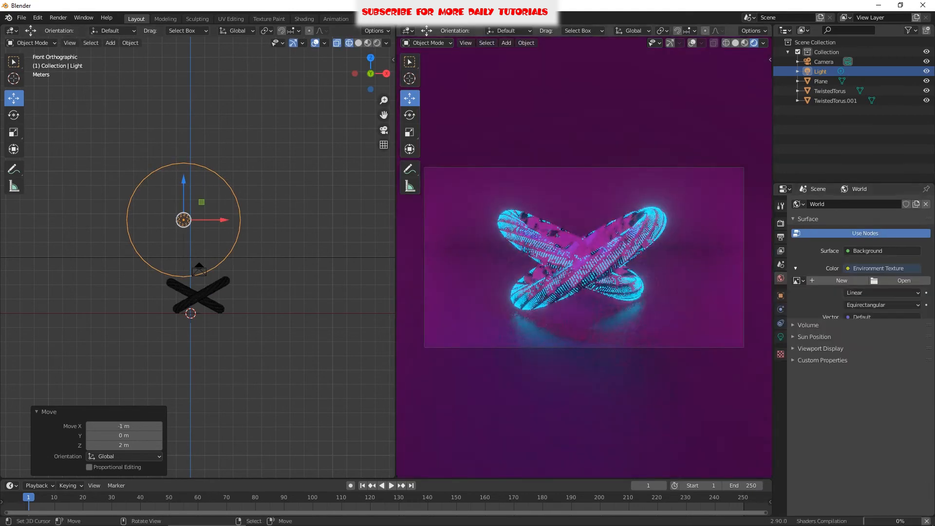
{"action": "left_click", "coordinate": [901, 281]}
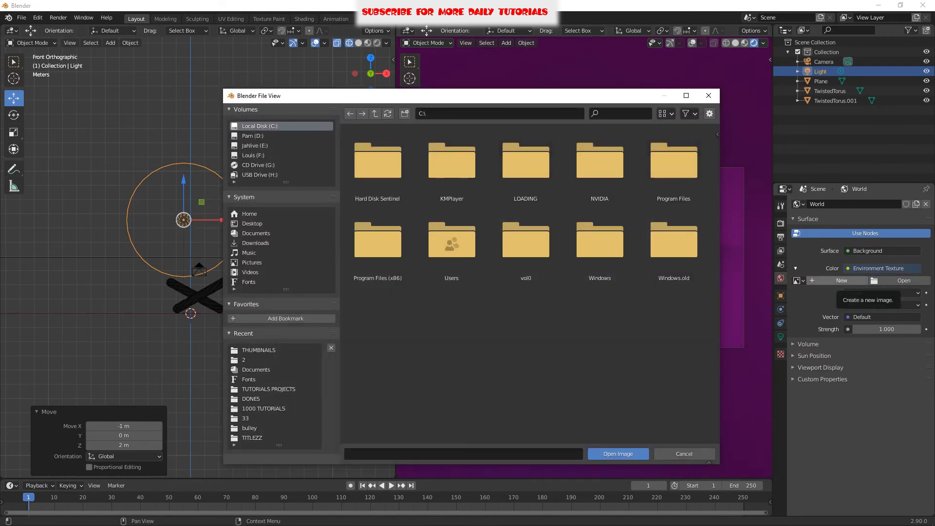
{"action": "left_click", "coordinate": [256, 369]}
{"action": "scroll", "coordinate": [453, 375], "scroll_direction": "down", "scroll_amount": 20}
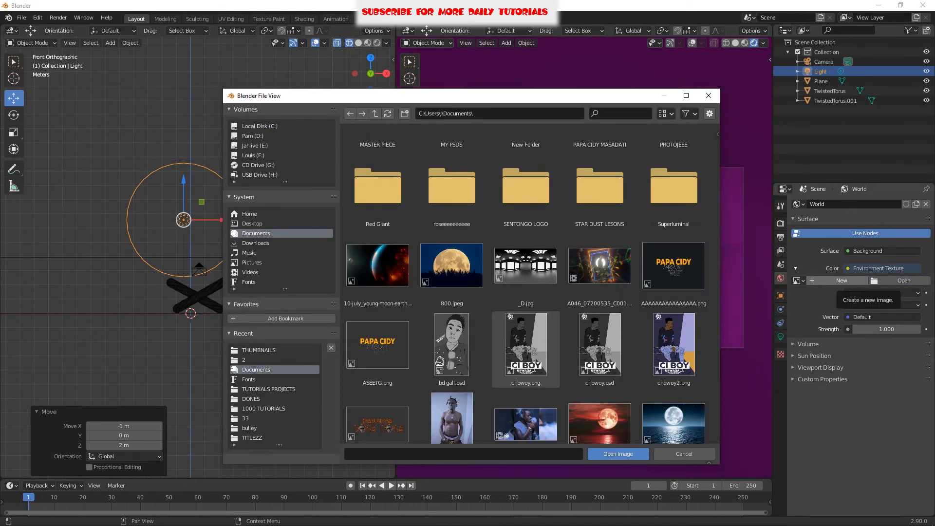
{"action": "scroll", "coordinate": [526, 390], "scroll_direction": "down", "scroll_amount": 3}
{"action": "left_click", "coordinate": [526, 348]}
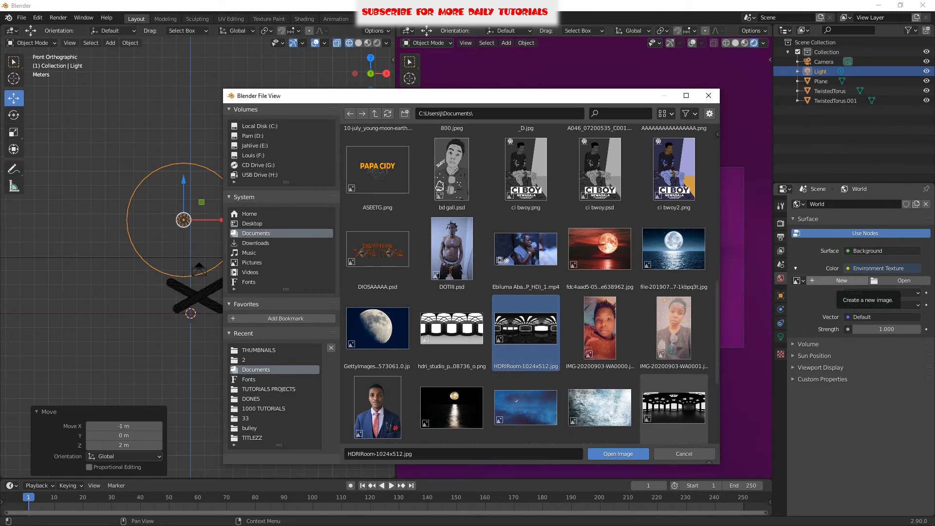
{"action": "left_click", "coordinate": [675, 407]}
{"action": "double_click", "coordinate": [674, 406]}
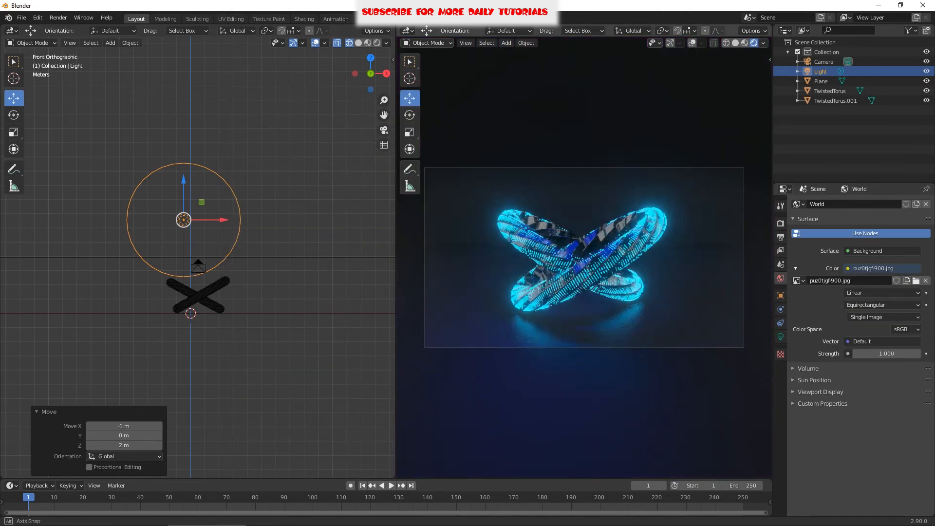
Step: Delete the point light from the scene
{"action": "key", "text": "x"}
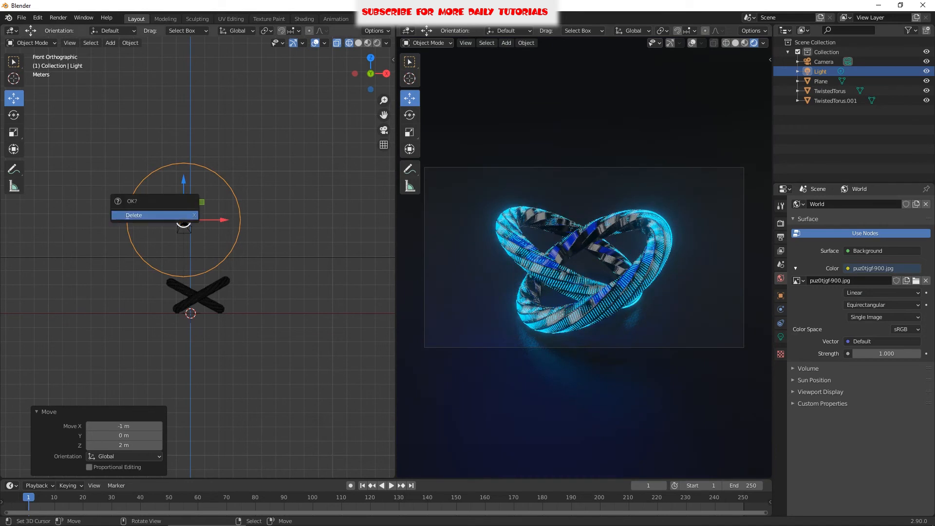
{"action": "key", "text": "Return"}
Step: Give the TwistedTorus ring its own copy of the emission material and set its color to orange, hue 0.090
{"action": "right_click", "coordinate": [213, 289]}
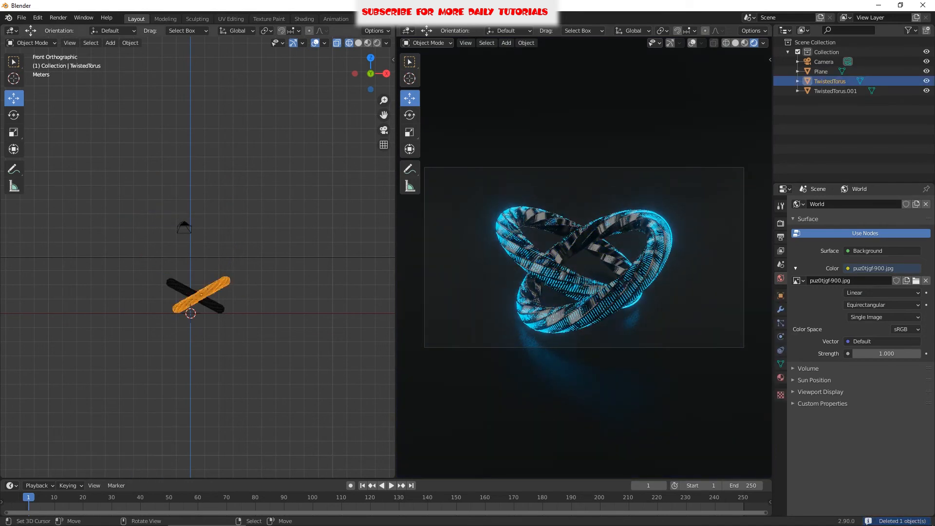
{"action": "key", "text": "Tab"}
{"action": "scroll", "coordinate": [212, 289], "scroll_direction": "up", "scroll_amount": 4}
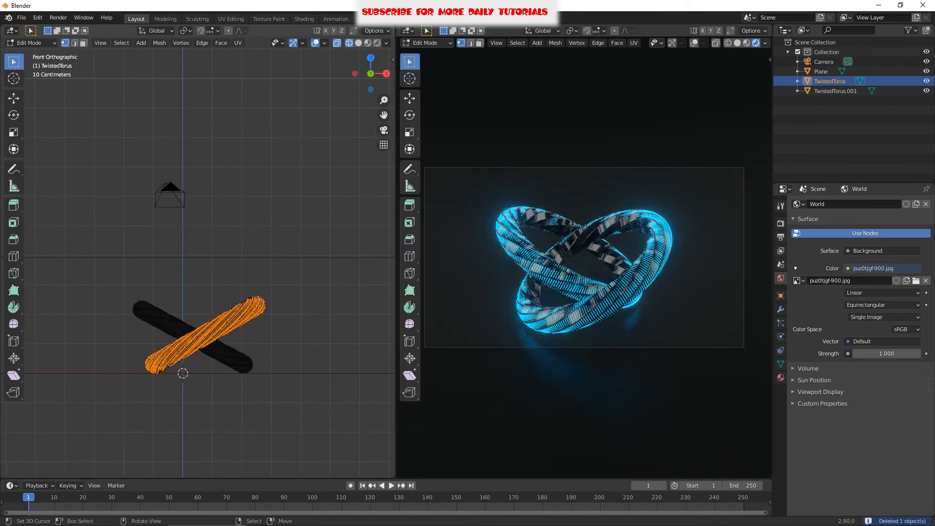
{"action": "middle_click_drag", "start_coordinate": [212, 288], "coordinate": [226, 322]}
{"action": "key", "text": "Tab"}
{"action": "left_click", "coordinate": [781, 377]}
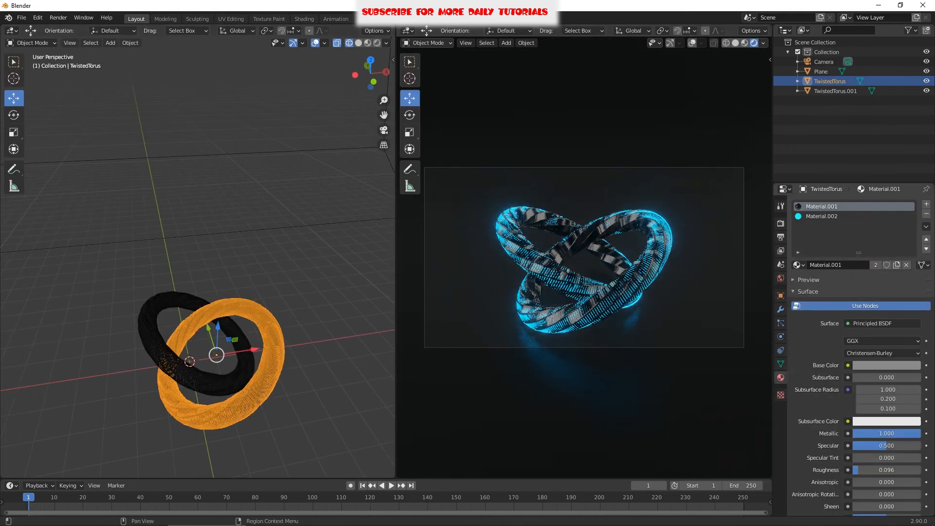
{"action": "left_click", "coordinate": [822, 216]}
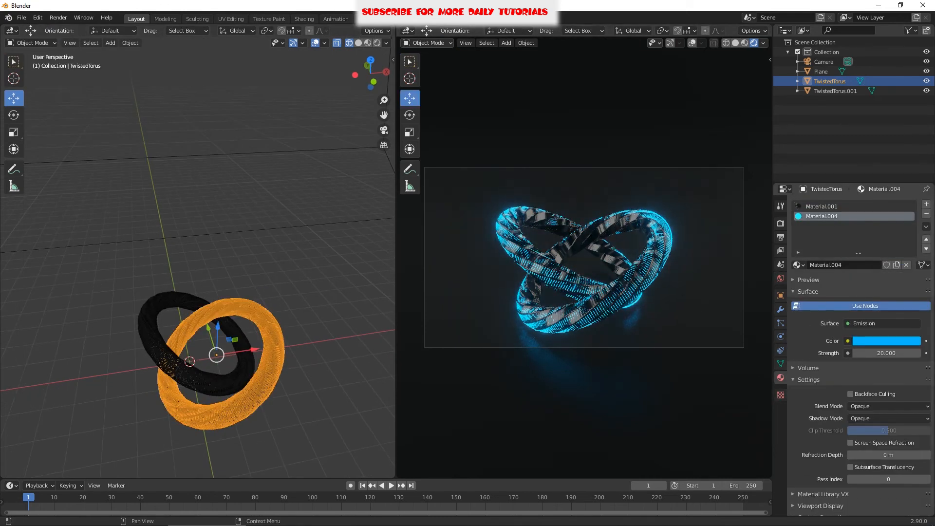
{"action": "left_click", "coordinate": [887, 341]}
{"action": "left_click", "coordinate": [850, 266]}
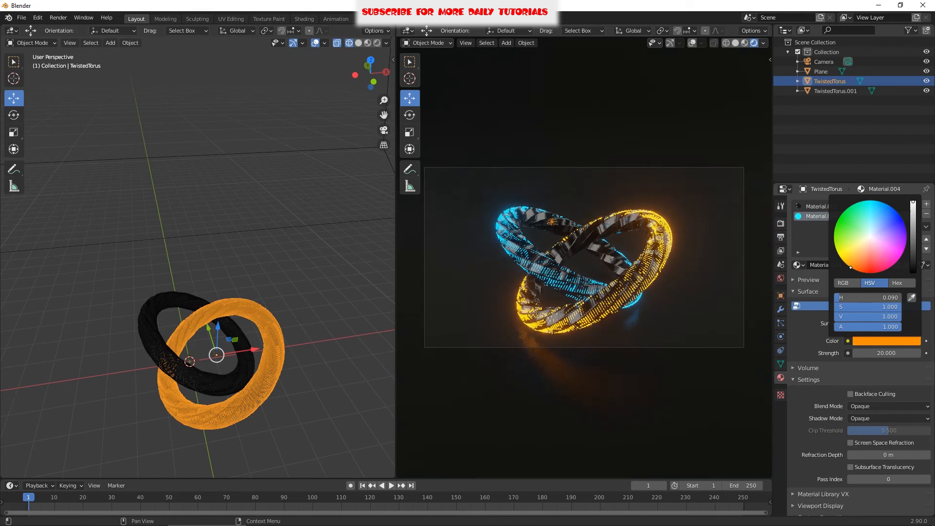
Step: Give the TwistedTorus.001 ring its own copy of the emission material and change its color to pinkish red
{"action": "right_click", "coordinate": [190, 367]}
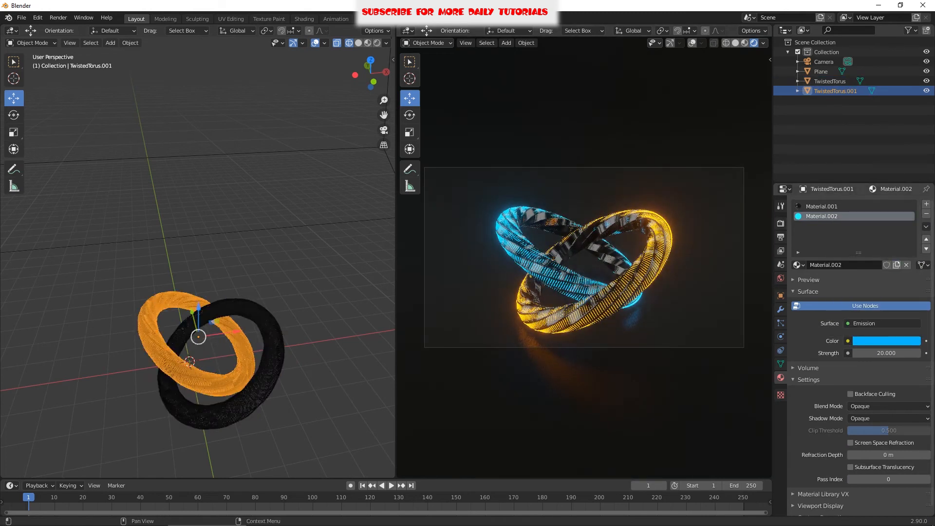
{"action": "left_click", "coordinate": [887, 340]}
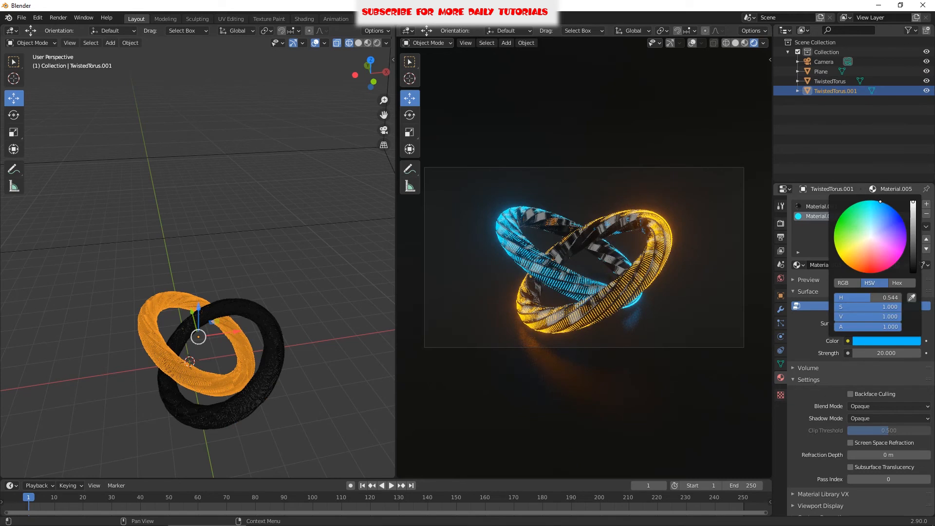
{"action": "left_click_drag", "start_coordinate": [881, 202], "coordinate": [902, 218]}
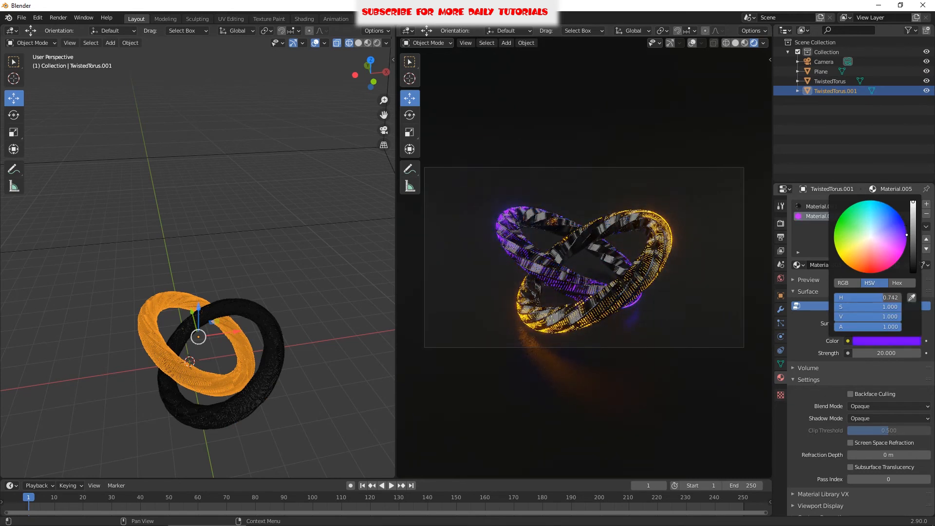
{"action": "left_click_drag", "start_coordinate": [907, 238], "coordinate": [893, 256]}
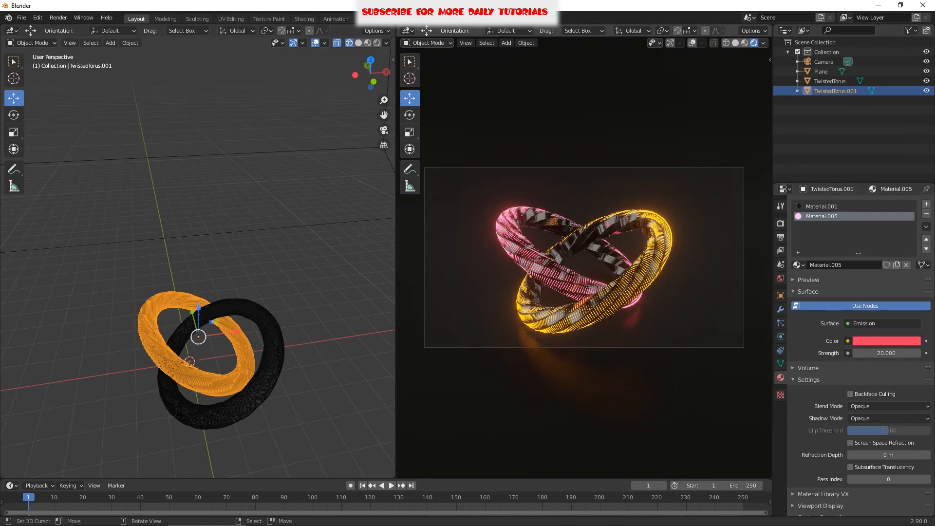
Step: Try a blue emission color on the TwistedTorus ring's Material.004, and settle on a deeper orange
{"action": "right_click", "coordinate": [274, 357]}
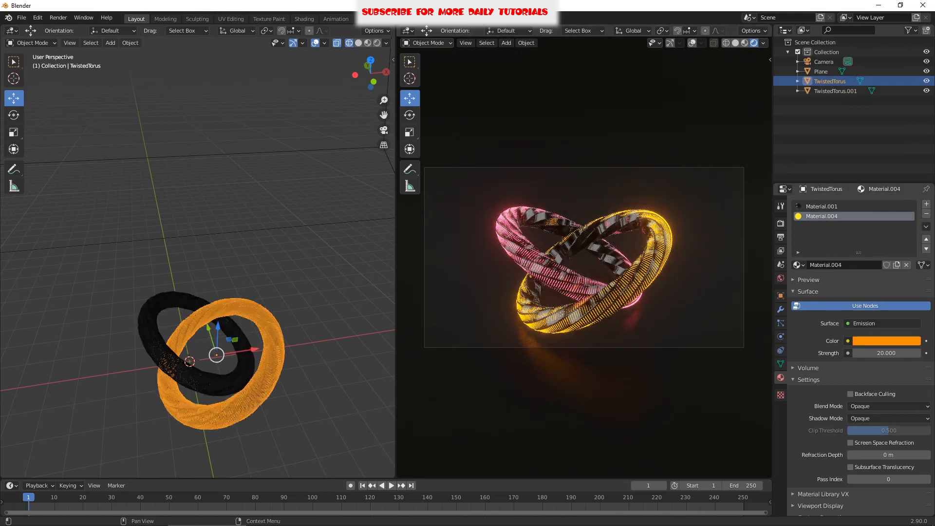
{"action": "left_click", "coordinate": [886, 341]}
{"action": "left_click", "coordinate": [881, 239]}
{"action": "left_click_drag", "start_coordinate": [881, 240], "coordinate": [889, 205]}
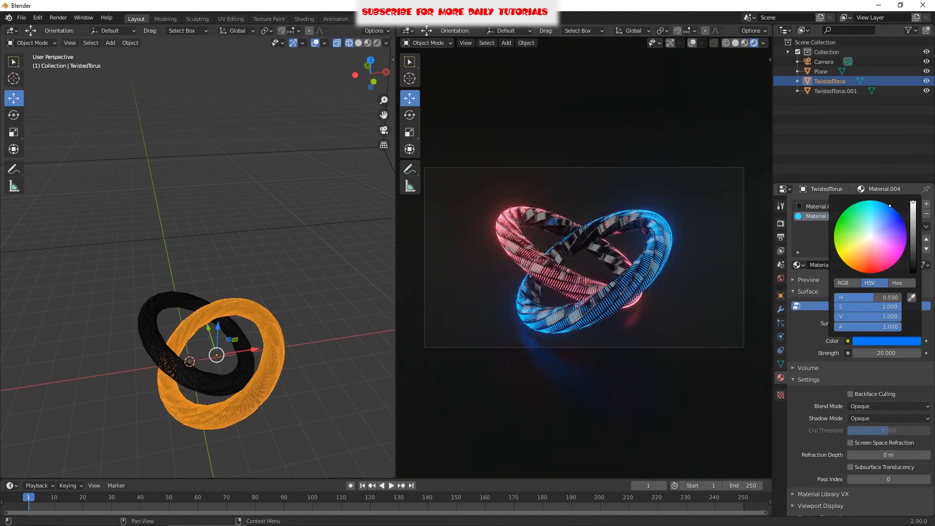
{"action": "mouse_move", "coordinate": [890, 205]}
{"action": "left_mouse_down"}
{"action": "mouse_move", "coordinate": [848, 232]}
{"action": "mouse_move", "coordinate": [841, 252]}
{"action": "mouse_move", "coordinate": [853, 269]}
{"action": "left_mouse_up"}
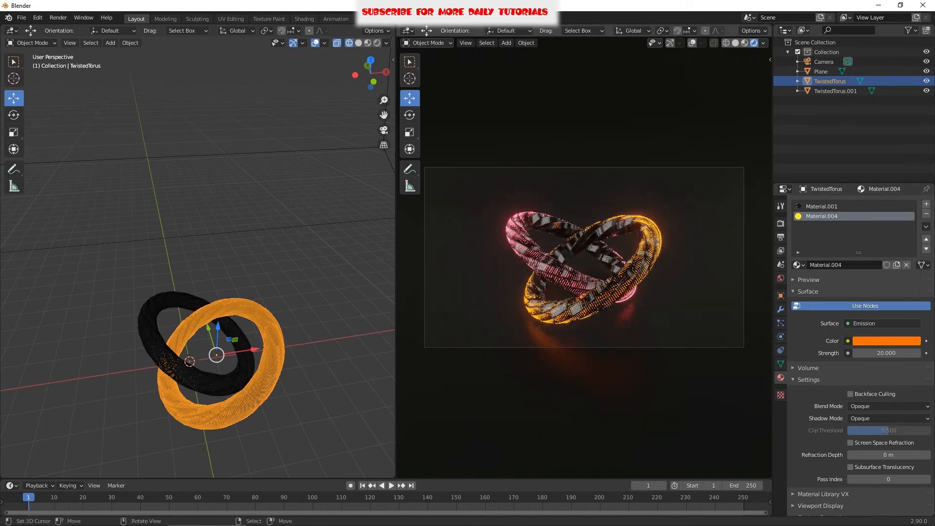
Step: Set the camera's focal length to 24 mm and move the camera closer to reframe the rings
{"action": "left_click_drag", "start_coordinate": [396, 244], "coordinate": [210, 243]}
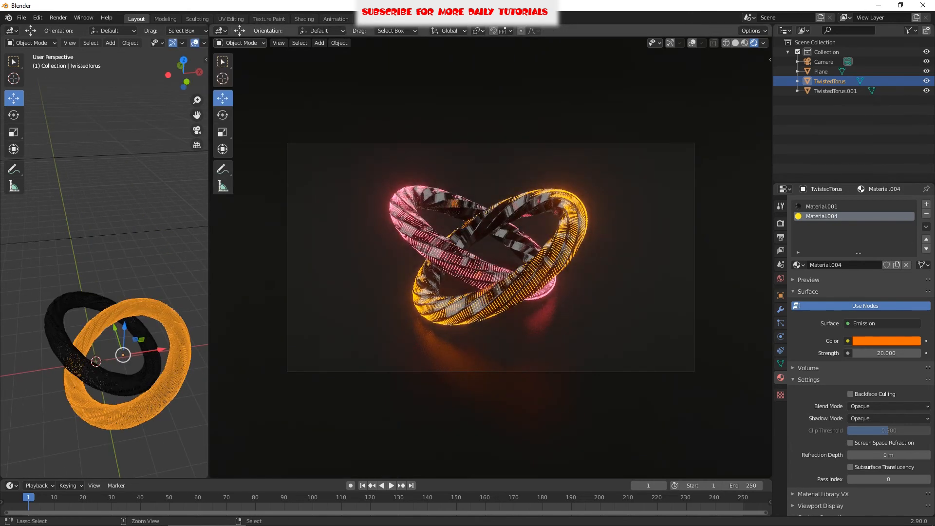
{"action": "scroll", "coordinate": [105, 257], "scroll_direction": "down", "scroll_amount": 5}
{"action": "left_click", "coordinate": [133, 361]}
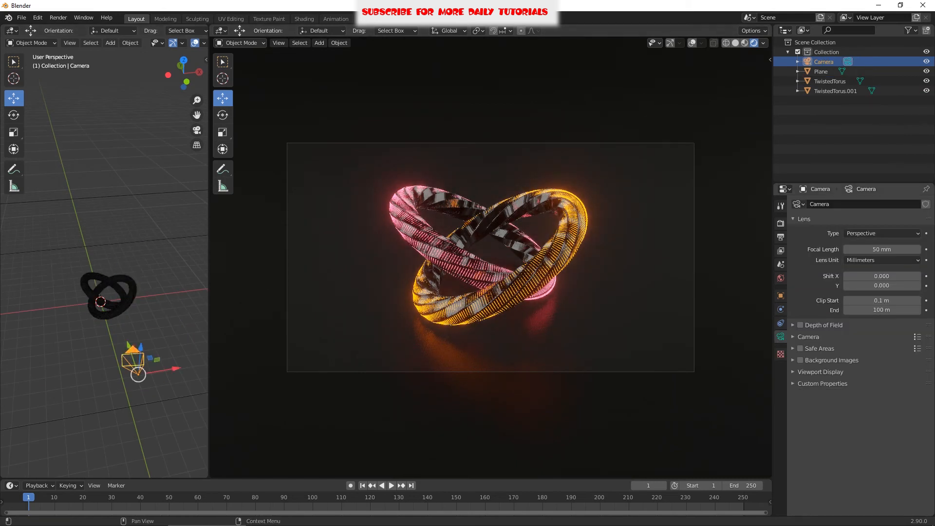
{"action": "left_click", "coordinate": [865, 250]}
{"action": "key", "text": "Return"}
{"action": "middle_click_drag", "start_coordinate": [490, 292], "coordinate": [473, 245], "text": "ctrl"}
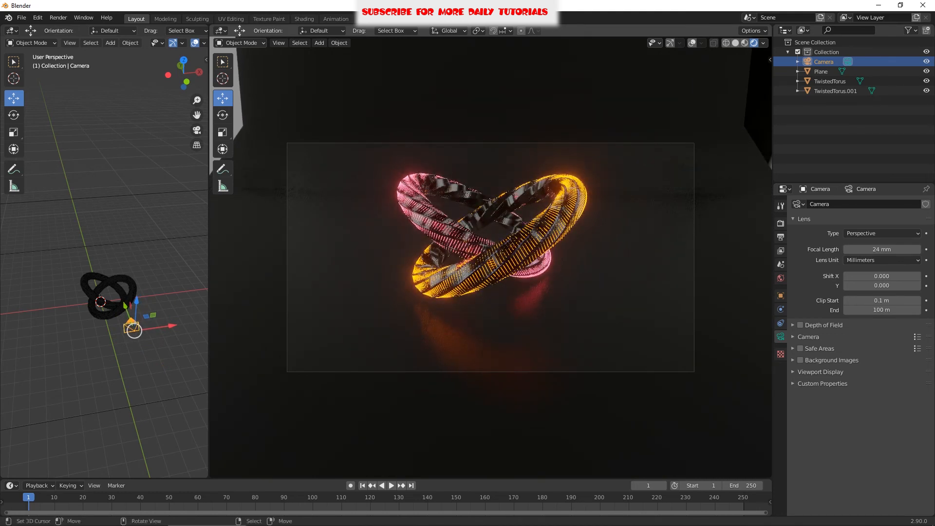
{"action": "key", "text": "ctrl+space"}
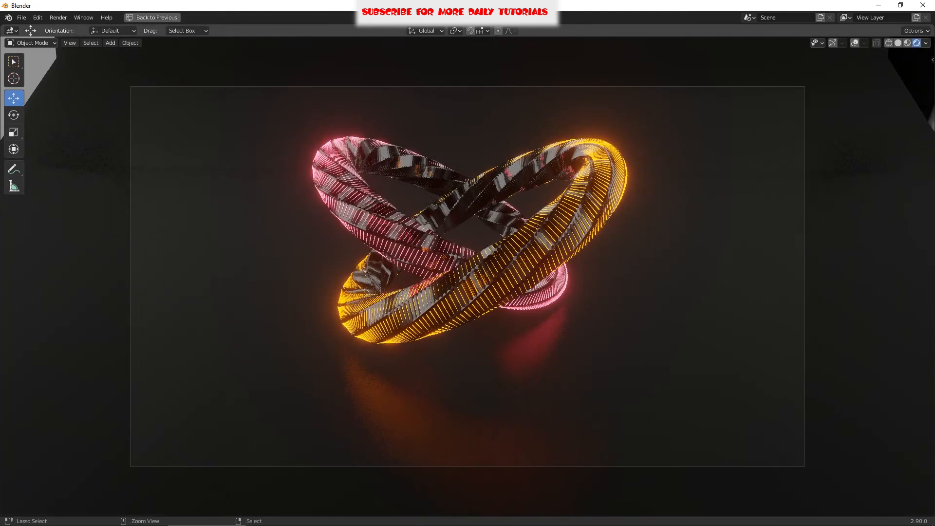
{"action": "key", "text": "ctrl+space"}
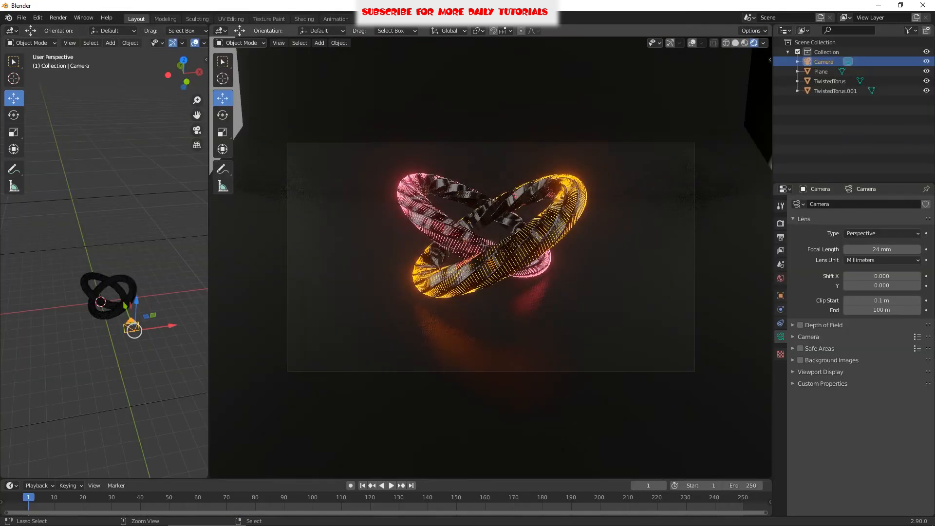
Step: Darken the backdrop plane's base color to a value of 0.153
{"action": "right_click", "coordinate": [623, 331]}
{"action": "left_click", "coordinate": [887, 346]}
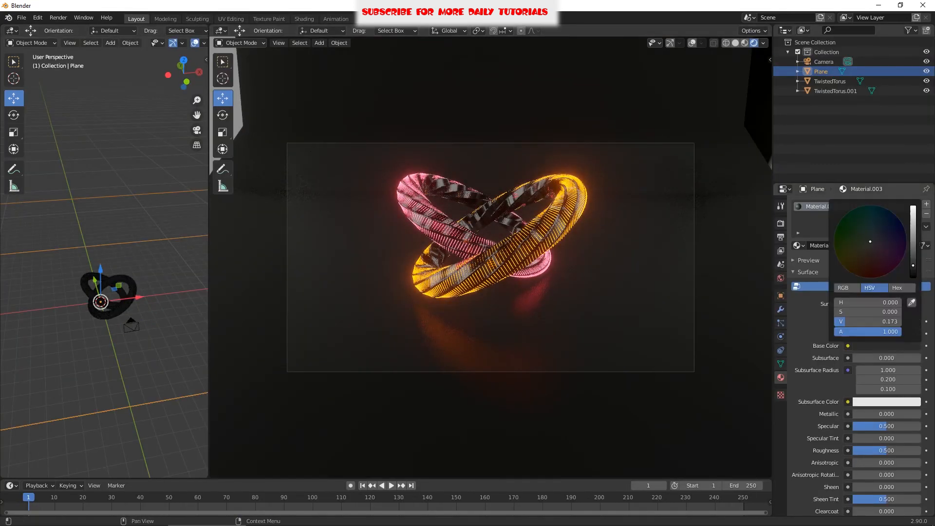
{"action": "left_click_drag", "start_coordinate": [914, 266], "coordinate": [914, 266]}
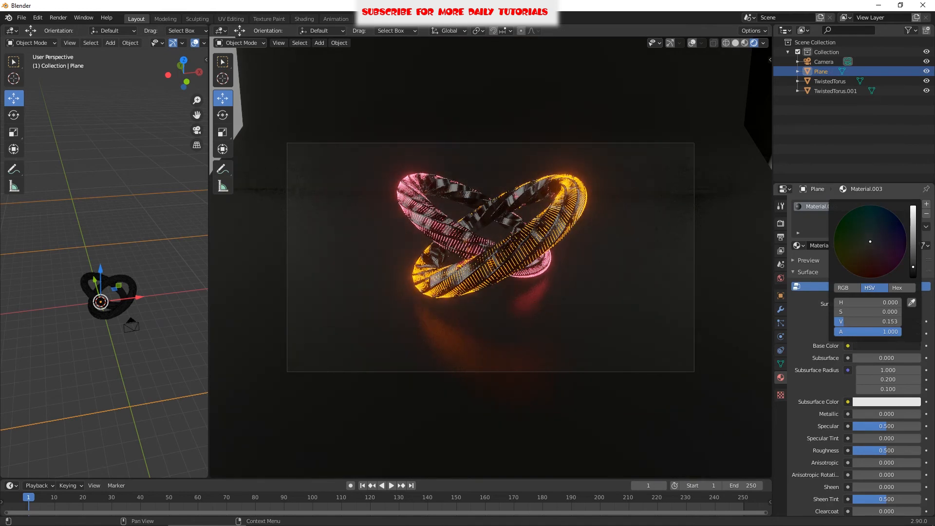
Step: Try a World background strength of 2.000 and return it to 1.000
{"action": "left_click", "coordinate": [781, 278]}
{"action": "left_click", "coordinate": [886, 354]}
{"action": "type", "text": "2"}
{"action": "key", "text": "Return"}
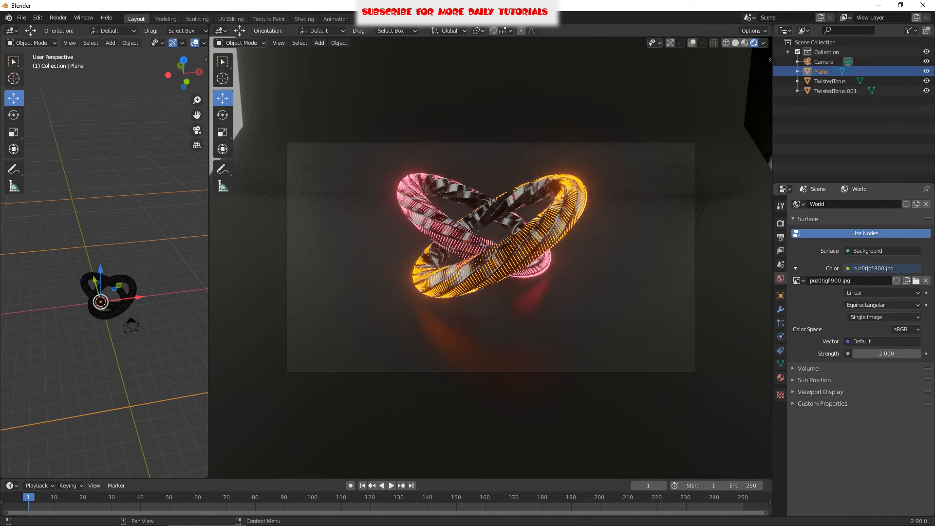
{"action": "left_click", "coordinate": [887, 354]}
{"action": "type", "text": "1"}
{"action": "key", "text": "Return"}
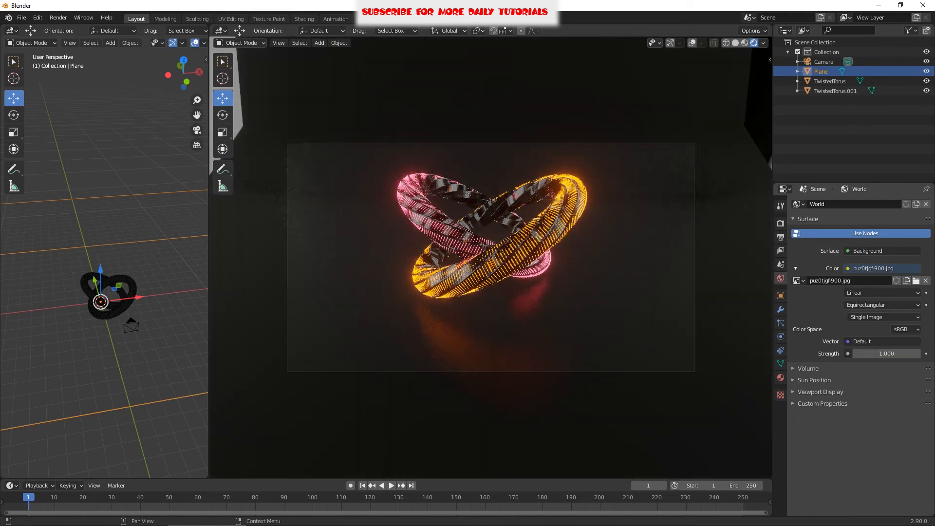
Step: Set the emission strength to 30 on both twisted torus rings' glowing materials, Material.004 and Material.005
{"action": "middle_click_drag", "start_coordinate": [511, 239], "coordinate": [511, 231]}
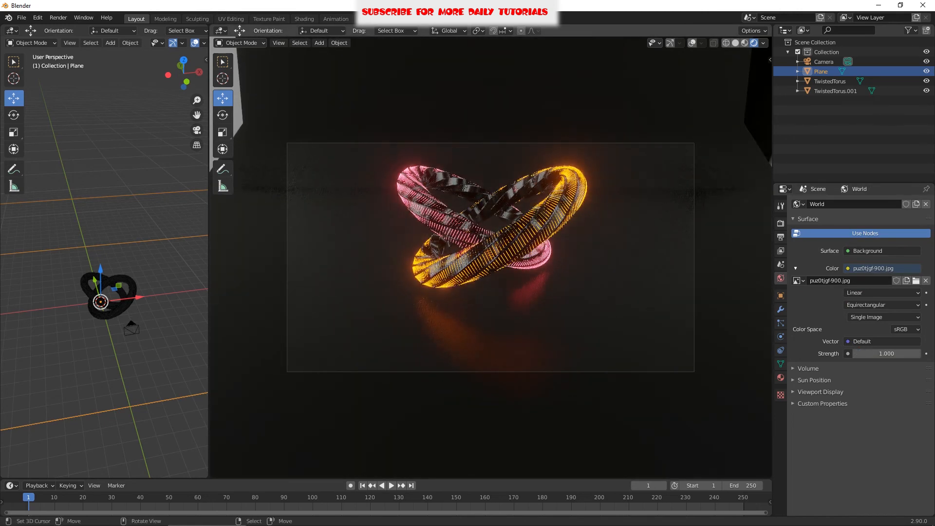
{"action": "left_click", "coordinate": [512, 237]}
{"action": "left_click", "coordinate": [781, 378]}
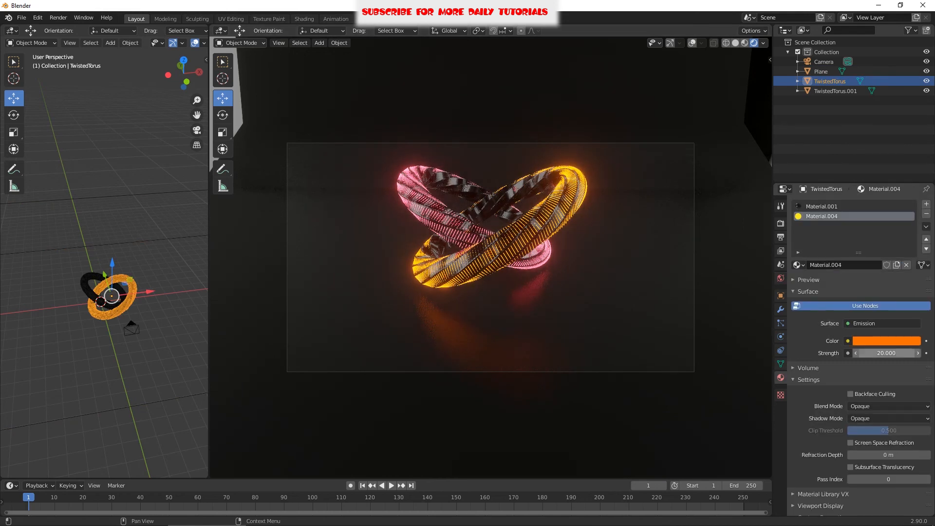
{"action": "left_click", "coordinate": [887, 352]}
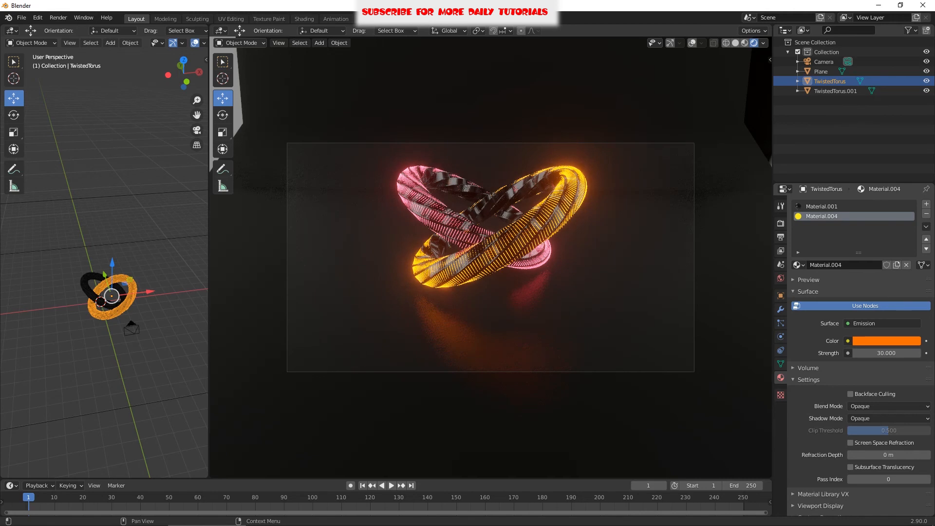
{"action": "right_click", "coordinate": [541, 253]}
{"action": "left_click", "coordinate": [886, 352]}
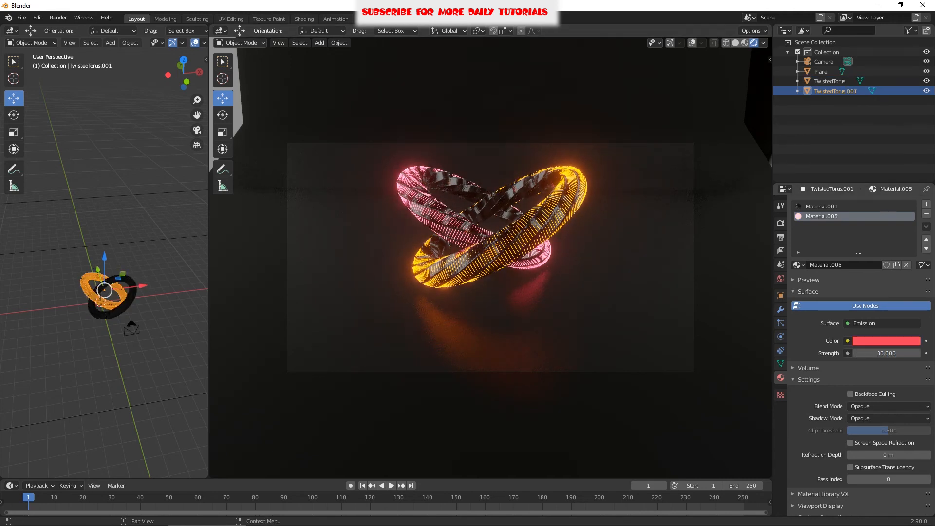
Step: Examine the glowing rings and their floor reflections from several angles, close up and in a maximized rendered view
{"action": "left_click", "coordinate": [781, 223]}
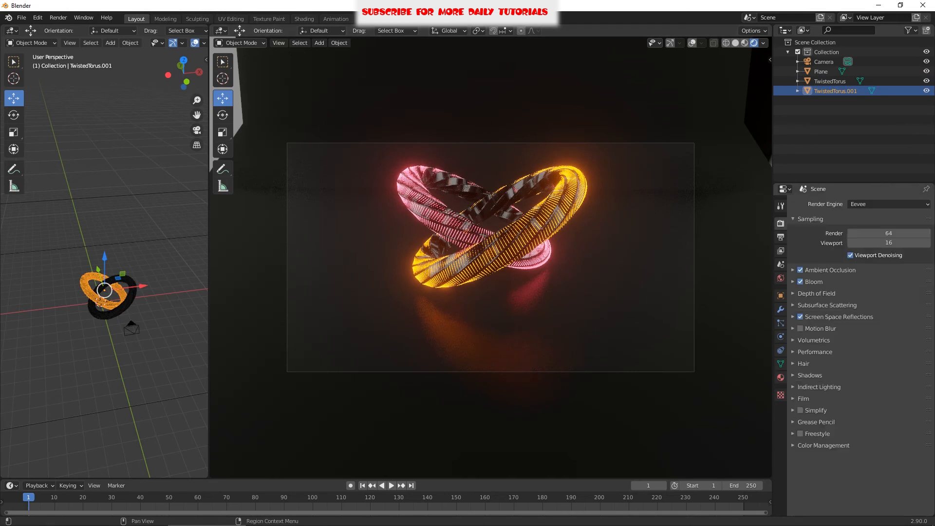
{"action": "middle_click_drag", "start_coordinate": [600, 243], "coordinate": [610, 309]}
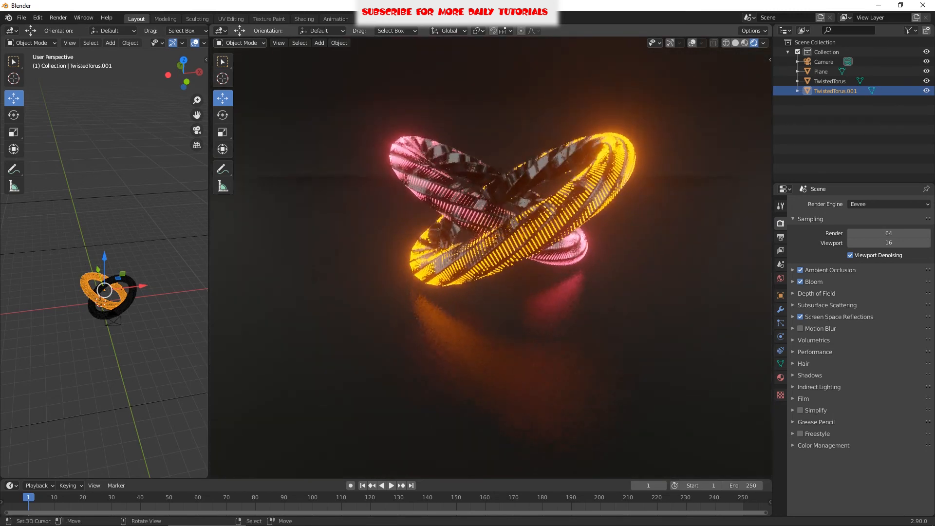
{"action": "scroll", "coordinate": [618, 258], "scroll_direction": "up", "scroll_amount": 1}
{"action": "scroll", "coordinate": [520, 283], "scroll_direction": "up", "scroll_amount": 1}
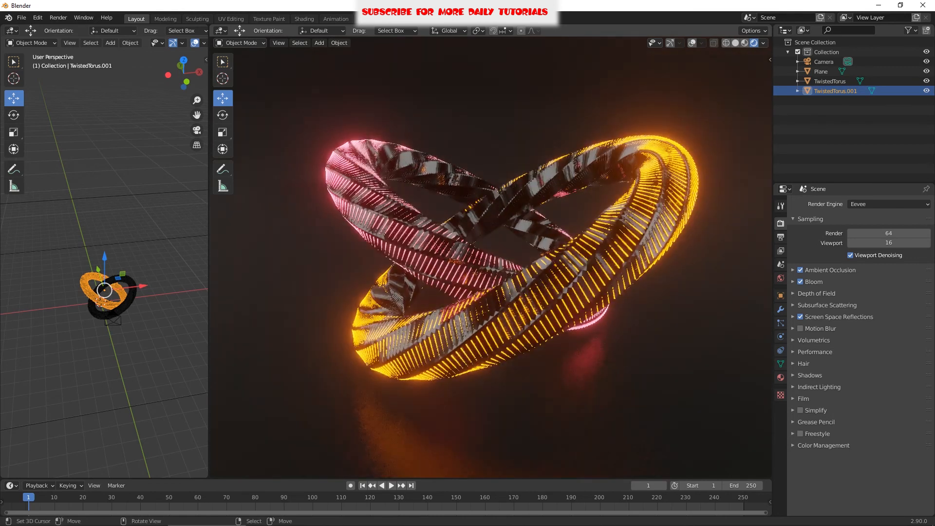
{"action": "scroll", "coordinate": [520, 283], "scroll_direction": "up", "scroll_amount": 1}
{"action": "mouse_move", "coordinate": [519, 283]}
{"action": "middle_mouse_down"}
{"action": "mouse_move", "coordinate": [516, 260]}
{"action": "mouse_move", "coordinate": [510, 268]}
{"action": "middle_mouse_up"}
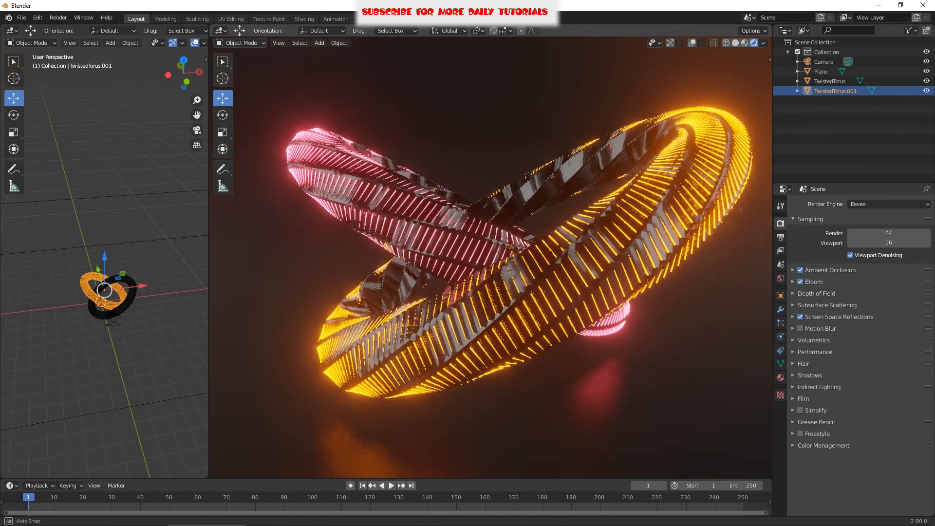
{"action": "key", "text": "ctrl+space"}
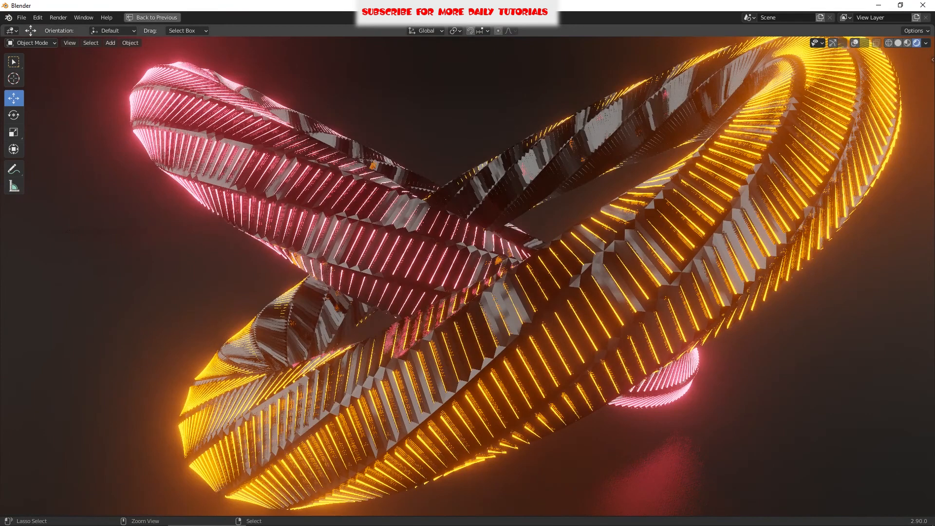
{"action": "middle_click_drag", "start_coordinate": [509, 268], "coordinate": [510, 370], "text": "ctrl"}
{"action": "middle_click_drag", "start_coordinate": [468, 295], "coordinate": [457, 306]}
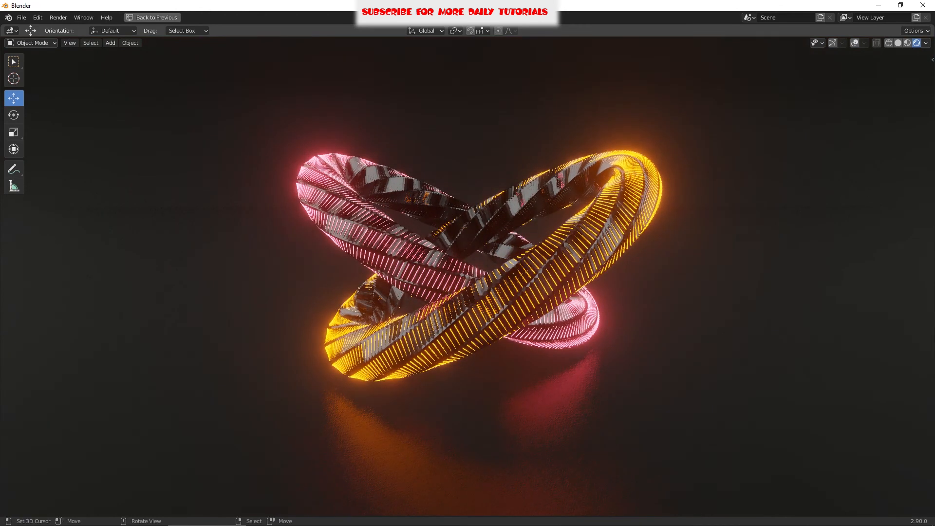
{"action": "key", "text": "ctrl+alt+space"}
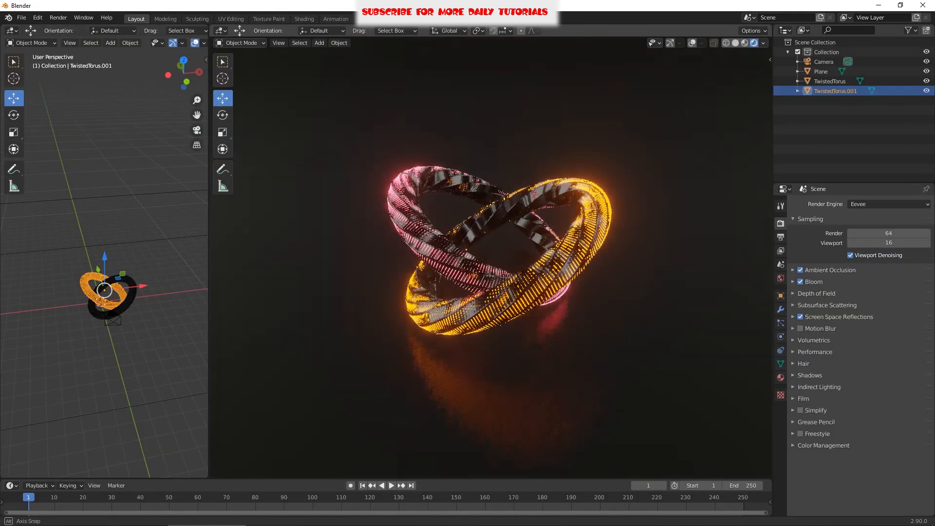
{"action": "middle_click_drag", "start_coordinate": [488, 302], "coordinate": [498, 291]}
{"action": "scroll", "coordinate": [498, 291], "scroll_direction": "up", "scroll_amount": 1}
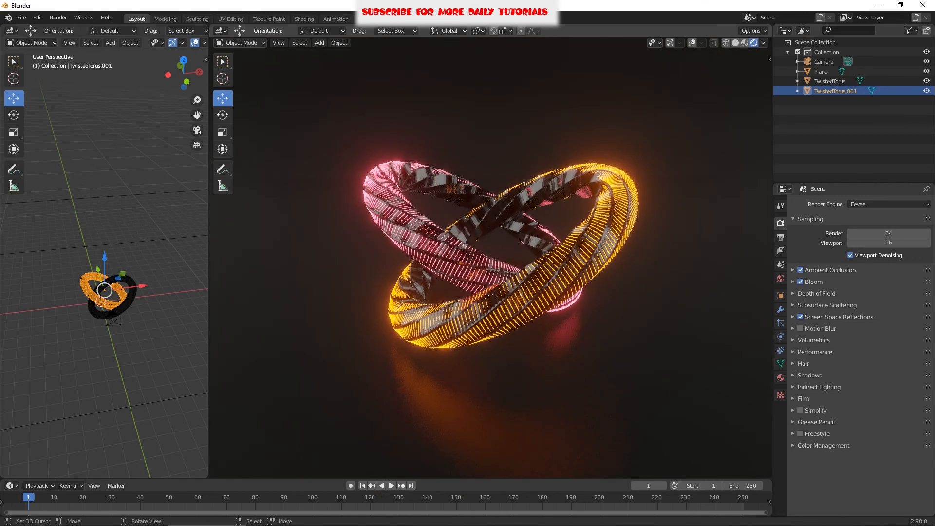
{"action": "scroll", "coordinate": [498, 291], "scroll_direction": "up", "scroll_amount": 2}
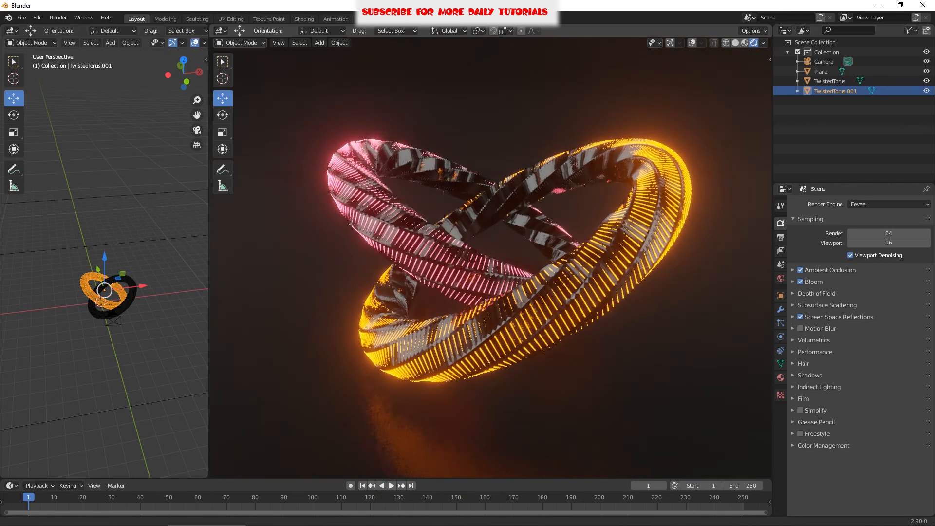
{"action": "scroll", "coordinate": [491, 258], "scroll_direction": "up", "scroll_amount": 10}
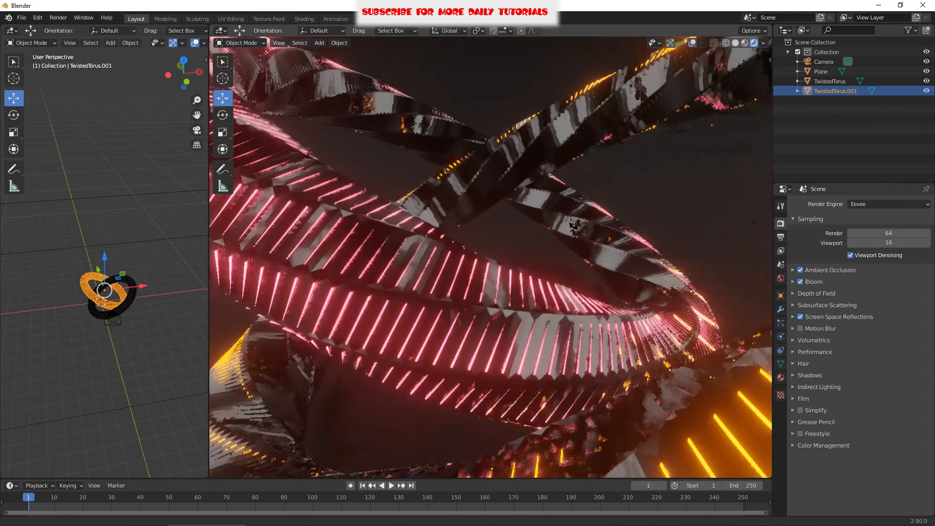
{"action": "scroll", "coordinate": [253, 168], "scroll_direction": "down", "scroll_amount": 8}
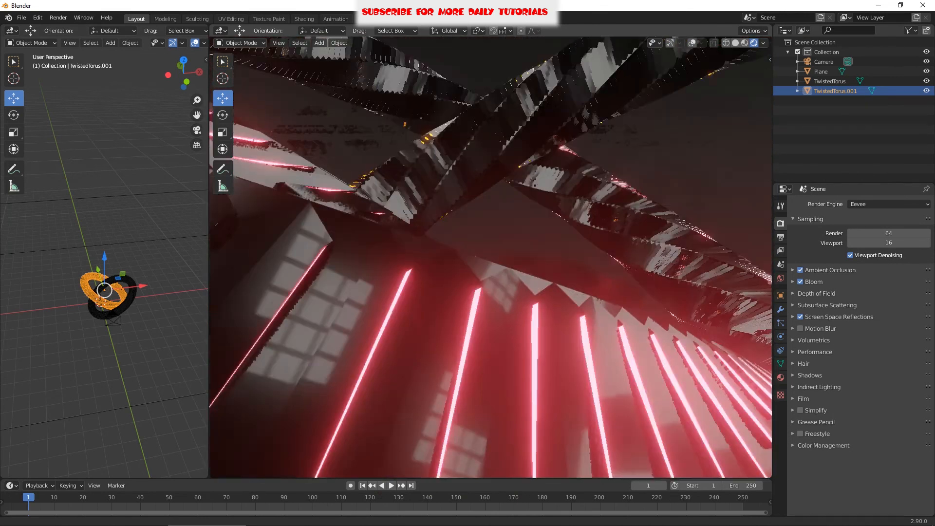
{"action": "scroll", "coordinate": [491, 258], "scroll_direction": "down", "scroll_amount": 8}
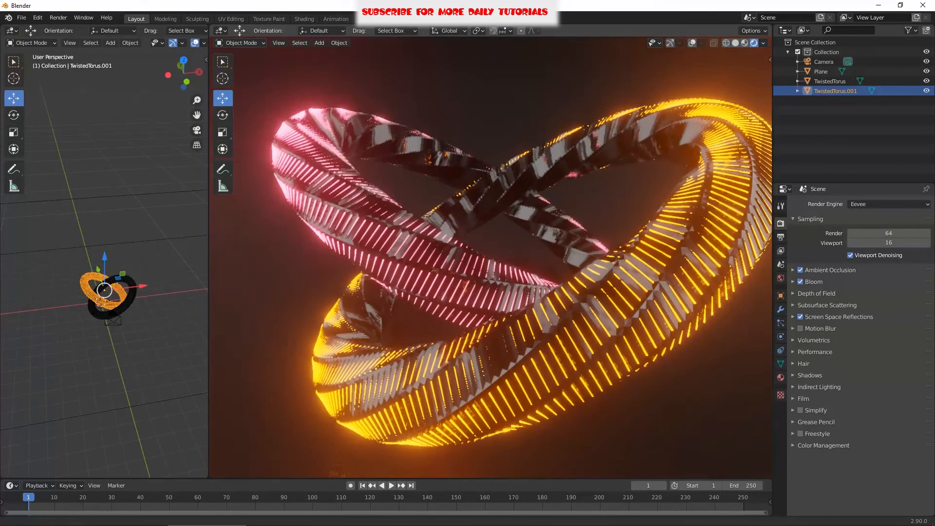
{"action": "scroll", "coordinate": [491, 257], "scroll_direction": "down", "scroll_amount": 2}
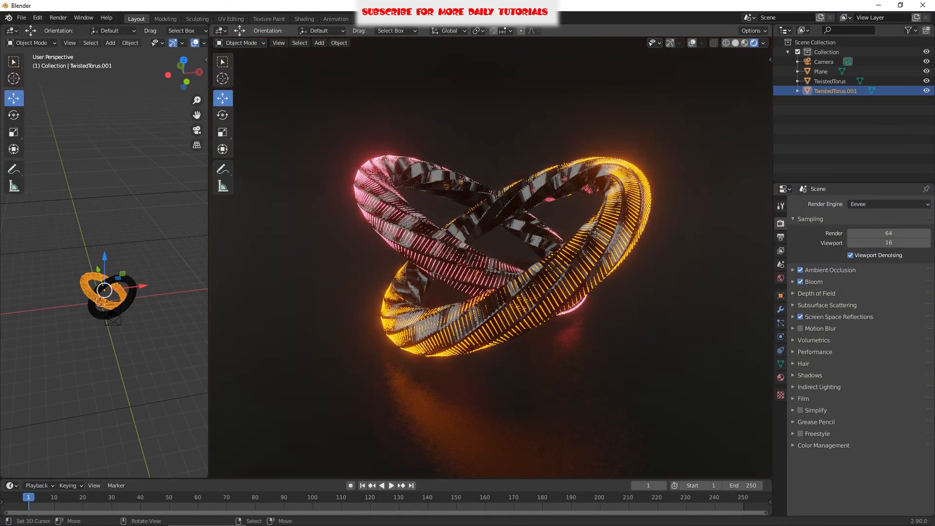
Step: Brighten the base color of the rings' metallic Material.001 to a value of 1.000
{"action": "left_click", "coordinate": [781, 378]}
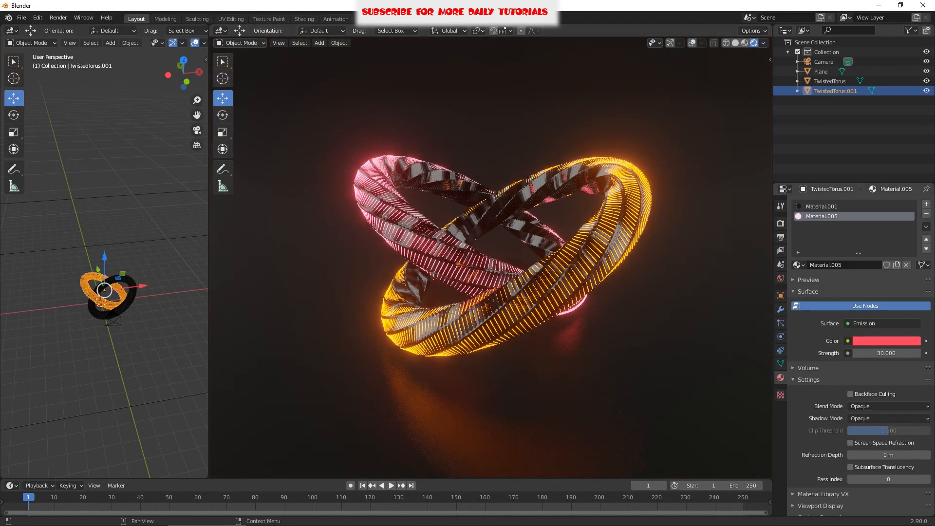
{"action": "left_click", "coordinate": [822, 206]}
{"action": "left_click", "coordinate": [887, 365]}
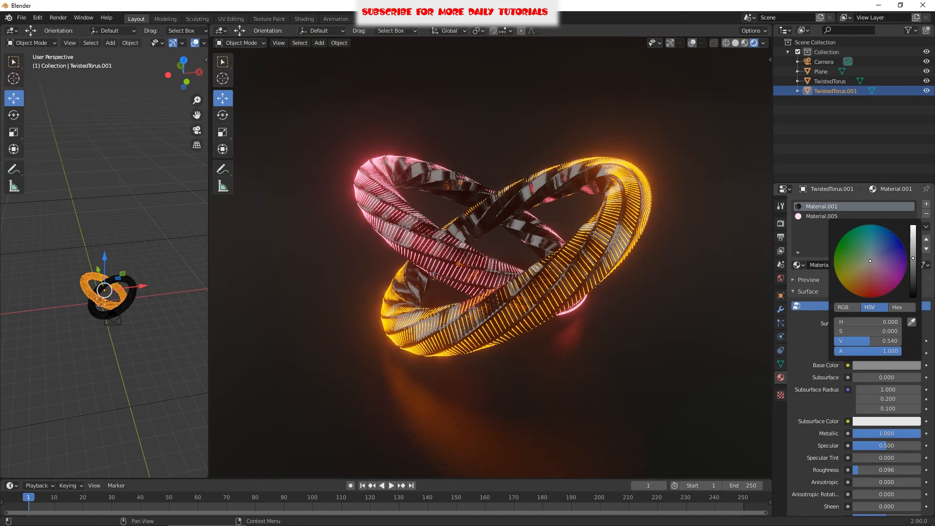
{"action": "left_click_drag", "start_coordinate": [914, 258], "coordinate": [913, 226]}
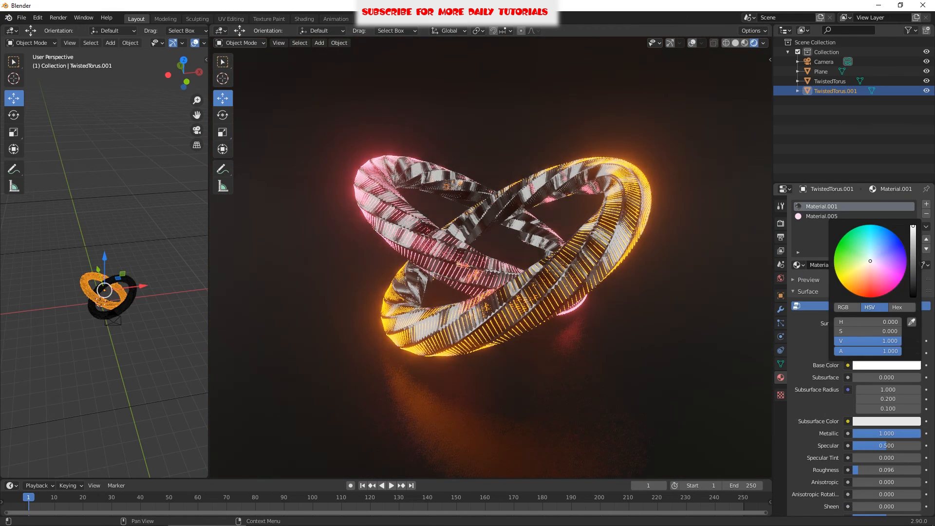
Step: Try blue, light blue and orange-red hues as the base color of the rings' metallic Material.001
{"action": "left_click", "coordinate": [888, 244]}
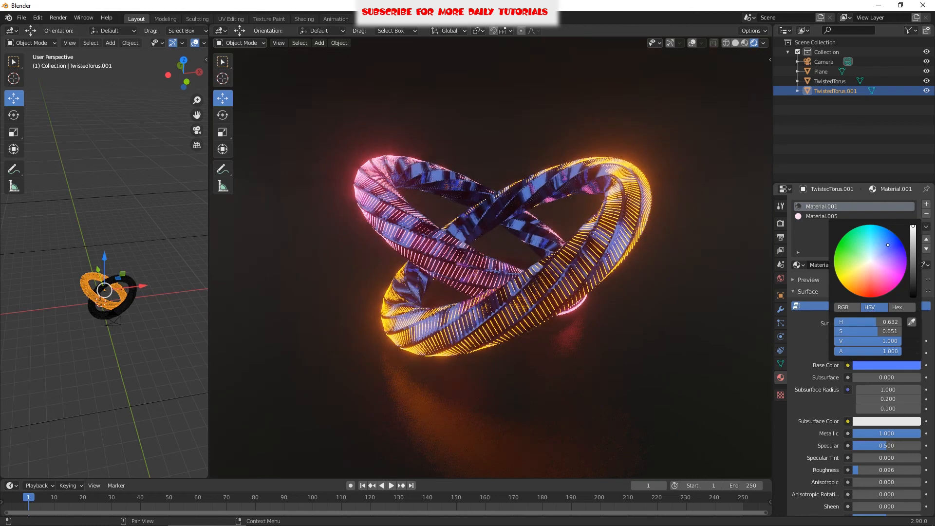
{"action": "left_click", "coordinate": [878, 236]}
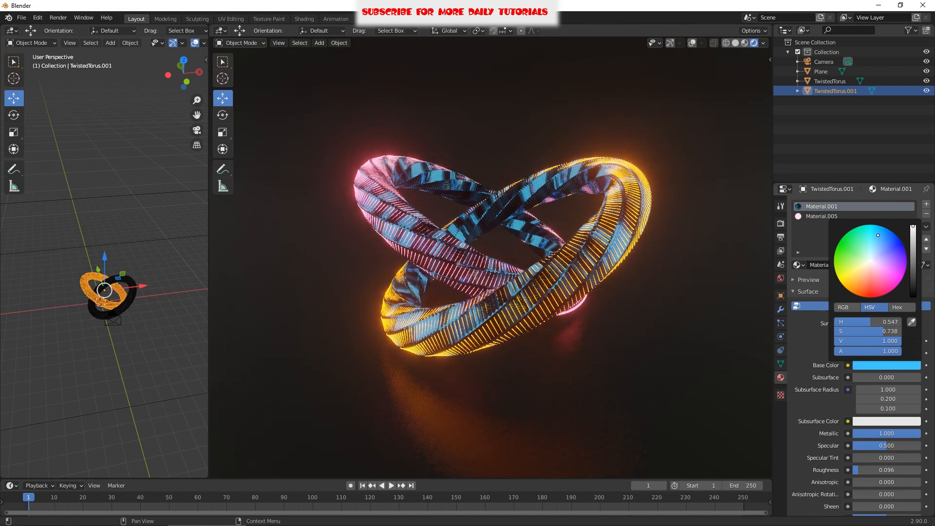
{"action": "left_click", "coordinate": [853, 273]}
{"action": "left_click", "coordinate": [862, 280]}
{"action": "left_click", "coordinate": [868, 286]}
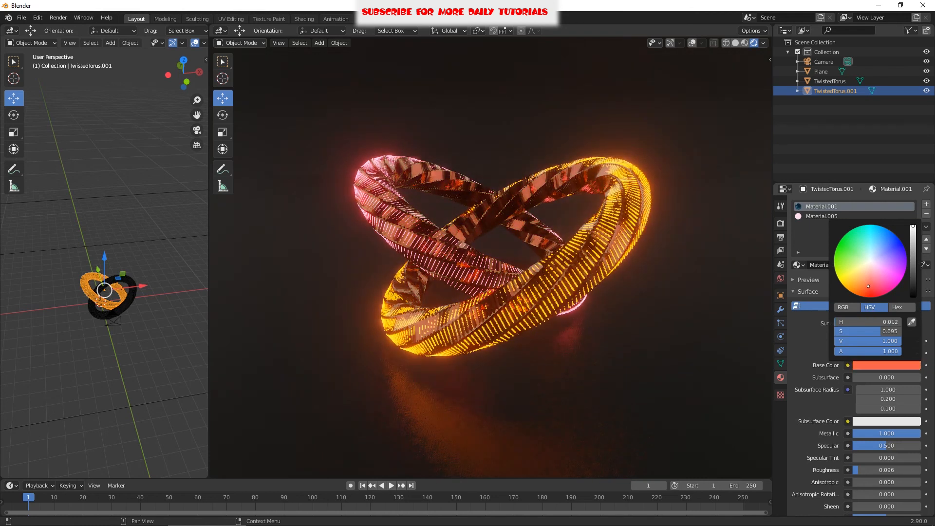
{"action": "left_click", "coordinate": [858, 279]}
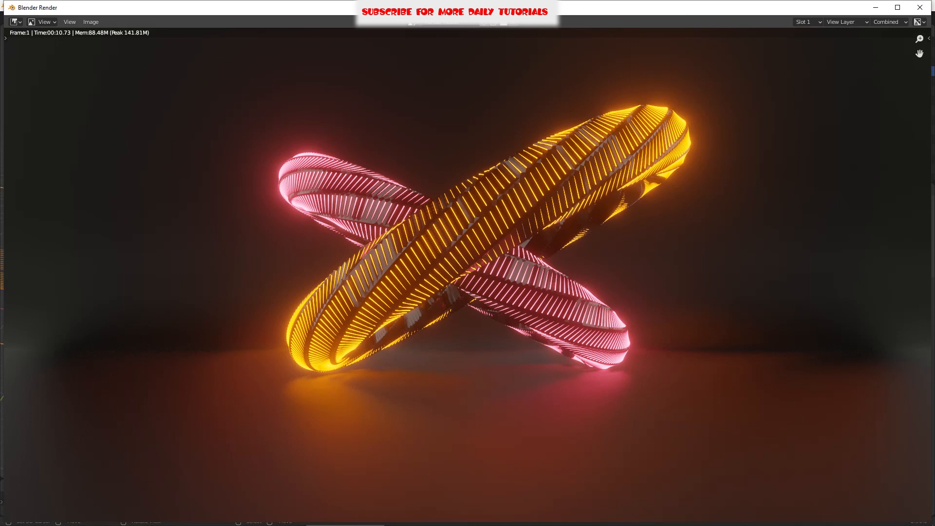
Step: Begin saving the finished render as a new PNG image in the 1000 TUTORIALS\DONES\THUMBNAILS folder
{"action": "scroll", "coordinate": [468, 275], "scroll_direction": "down", "scroll_amount": 1}
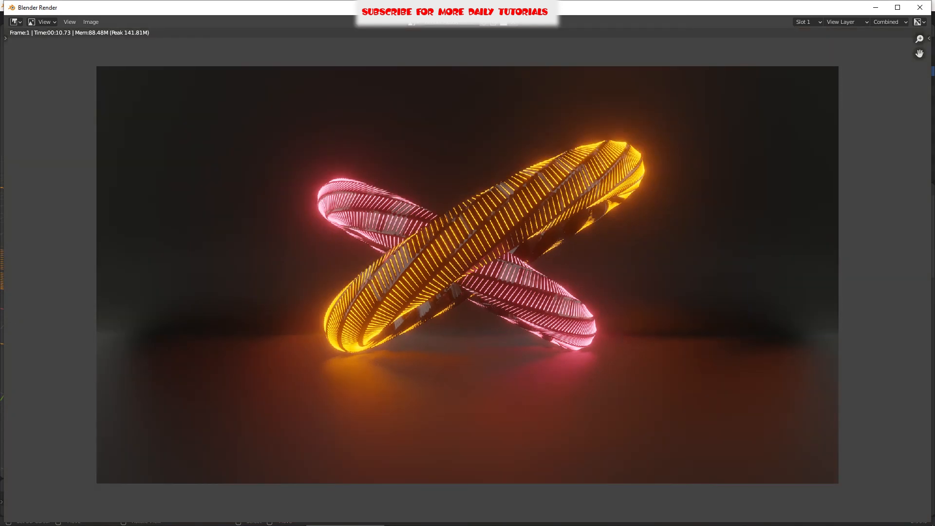
{"action": "scroll", "coordinate": [468, 275], "scroll_direction": "up", "scroll_amount": 2}
{"action": "scroll", "coordinate": [467, 275], "scroll_direction": "down", "scroll_amount": 2}
{"action": "scroll", "coordinate": [468, 276], "scroll_direction": "down", "scroll_amount": 1}
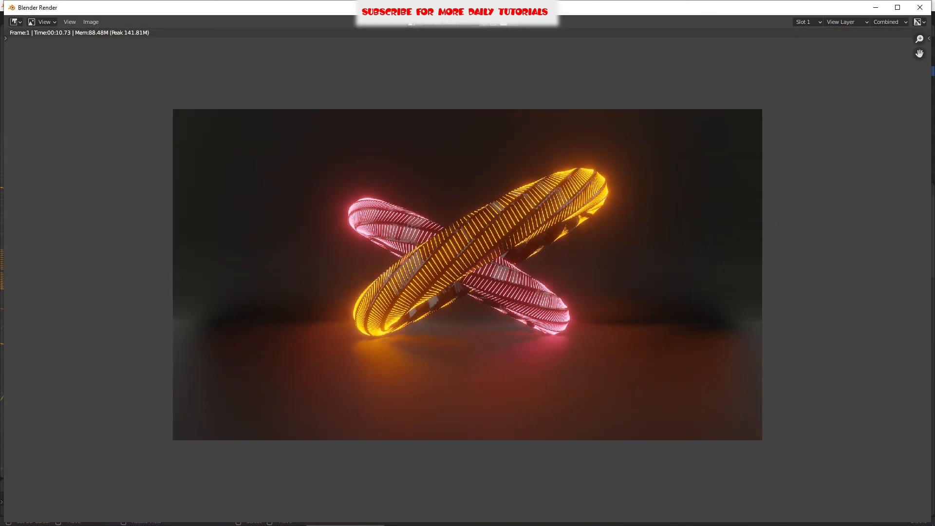
{"action": "left_click", "coordinate": [91, 22]}
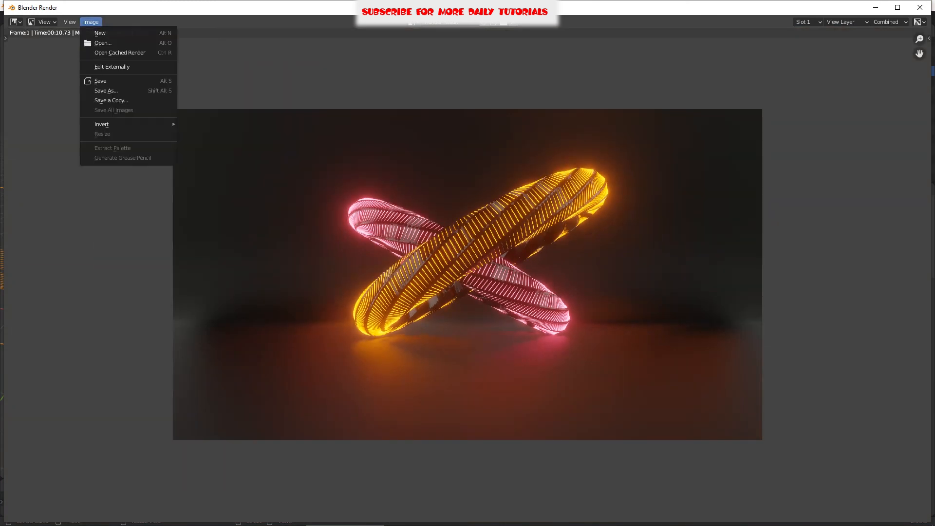
{"action": "left_click", "coordinate": [106, 90]}
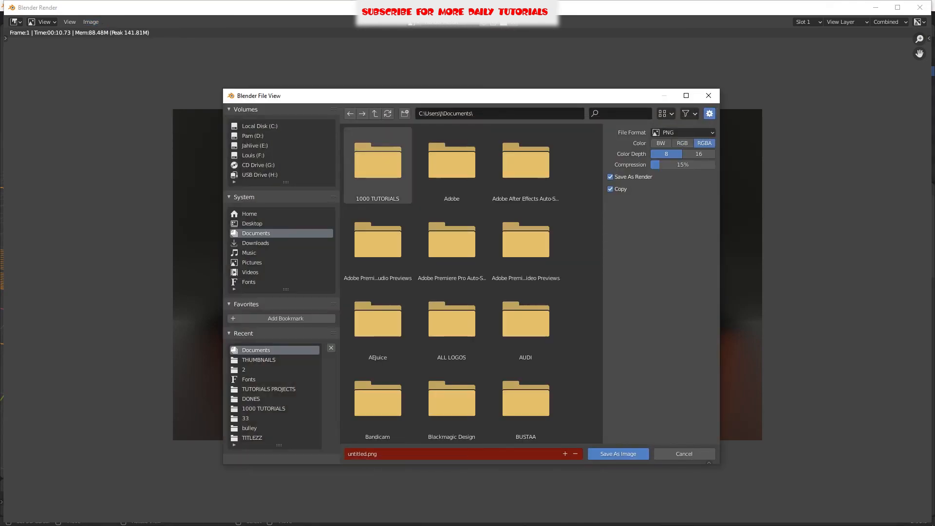
{"action": "double_click", "coordinate": [378, 166]}
{"action": "left_click", "coordinate": [378, 166]}
{"action": "double_click", "coordinate": [378, 165]}
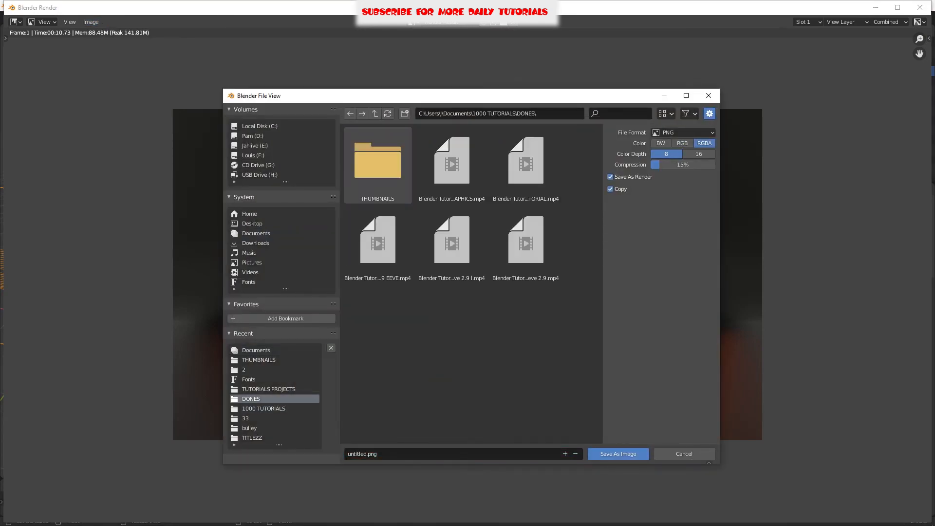
{"action": "double_click", "coordinate": [378, 166]}
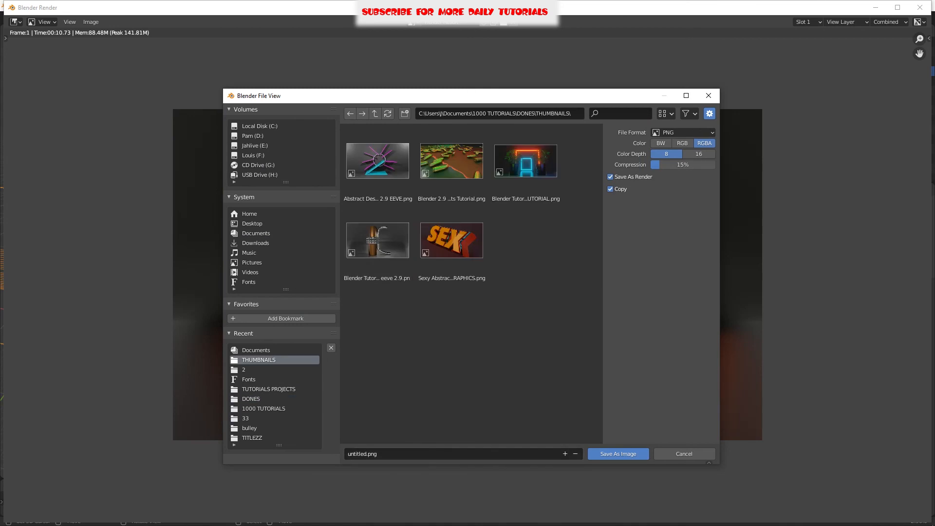
Step: Name the rendered image ddd and save it
{"action": "left_click", "coordinate": [390, 454]}
{"action": "type", "text": "ddd"}
{"action": "key", "text": "Return"}
{"action": "key", "text": "Return"}
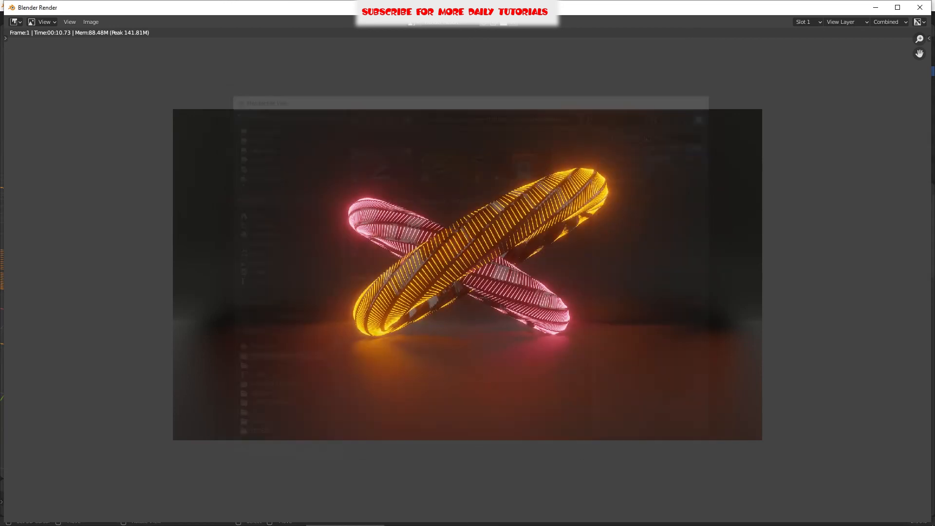
{"action": "scroll", "coordinate": [467, 275], "scroll_direction": "up", "scroll_amount": 2}
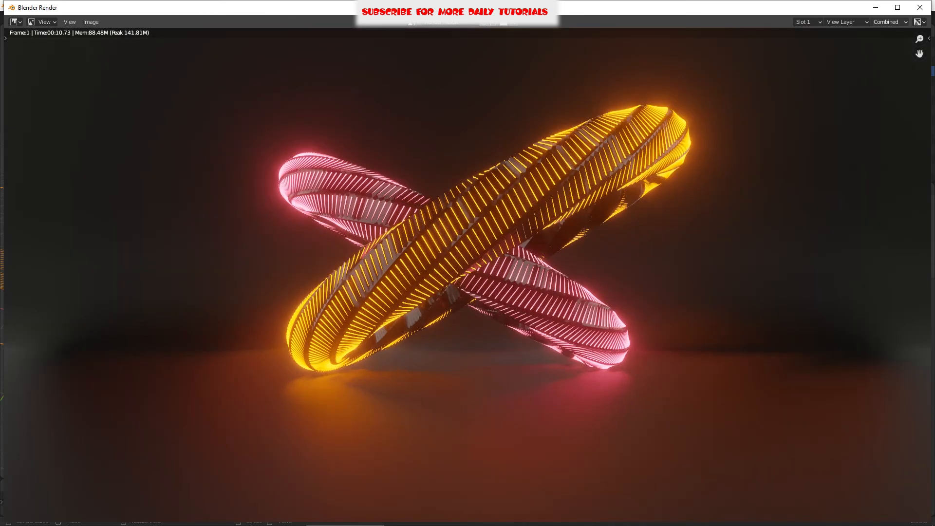
{"action": "scroll", "coordinate": [467, 275], "scroll_direction": "up", "scroll_amount": 1}
{"action": "scroll", "coordinate": [468, 275], "scroll_direction": "down", "scroll_amount": 2}
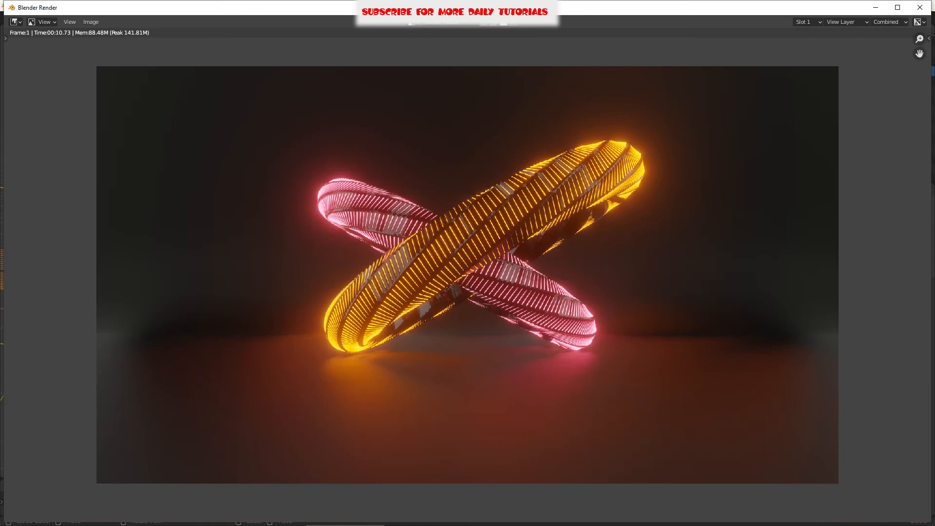